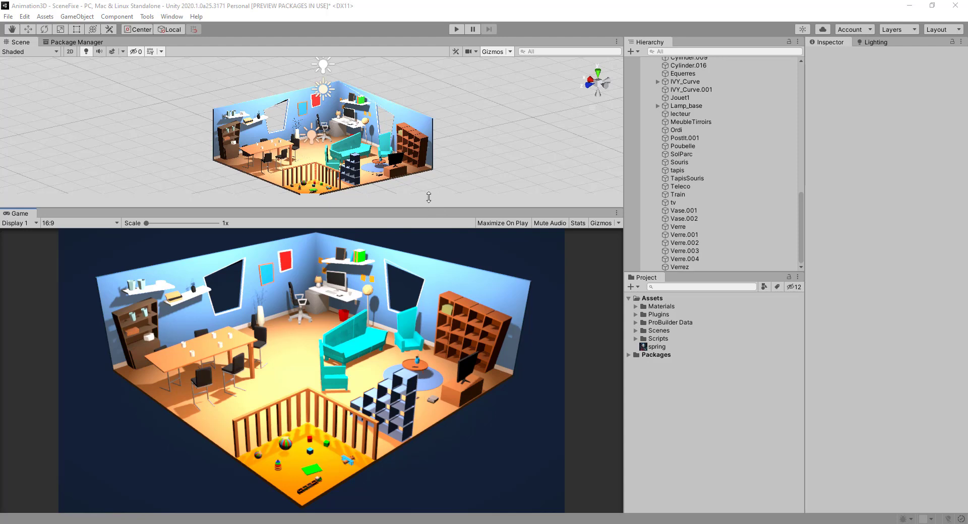
Step: Enlarge the Scene view and examine the room model from several angles
left_click_drag(429, 197, 370, 146)
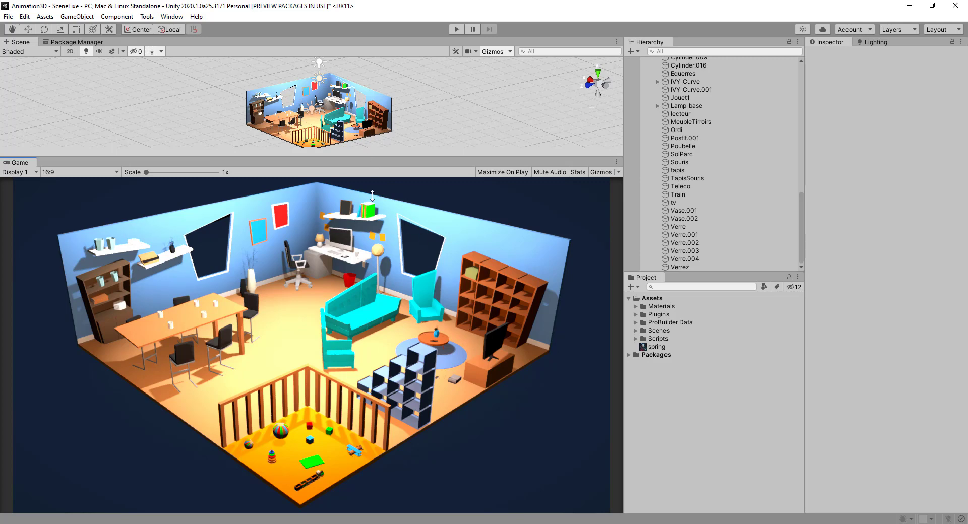
left_click_drag(372, 196, 372, 373)
scroll(328, 233, "up", 5)
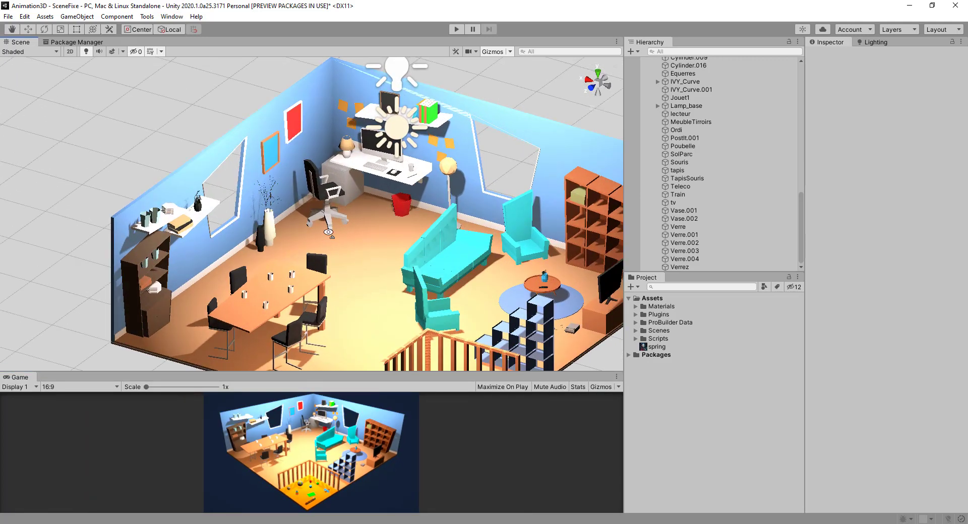
left_click_drag(328, 232, 355, 160, "alt")
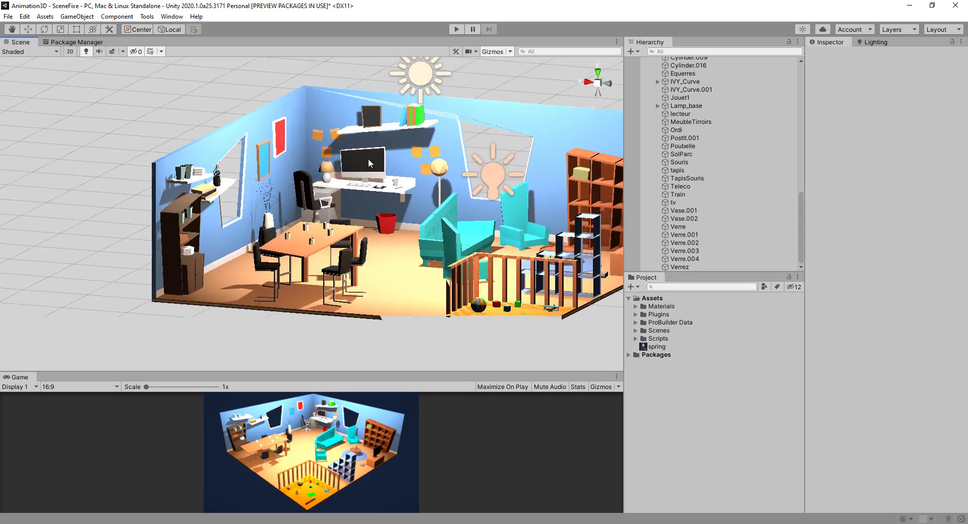
scroll(360, 170, "down", 5)
left_click_drag(368, 159, 177, 215, "alt")
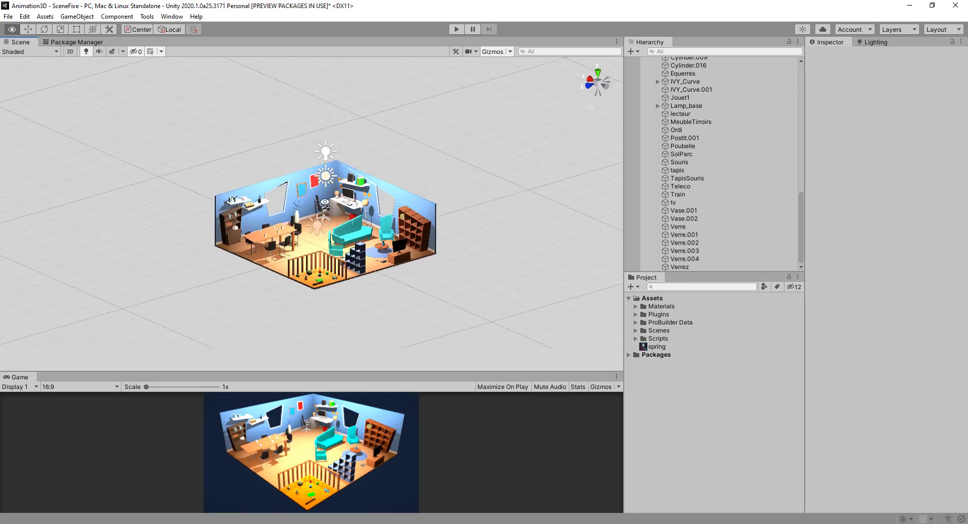
Step: Select the scene camera and move it into the room in the top view, near the middle of the floor
left_click(143, 214)
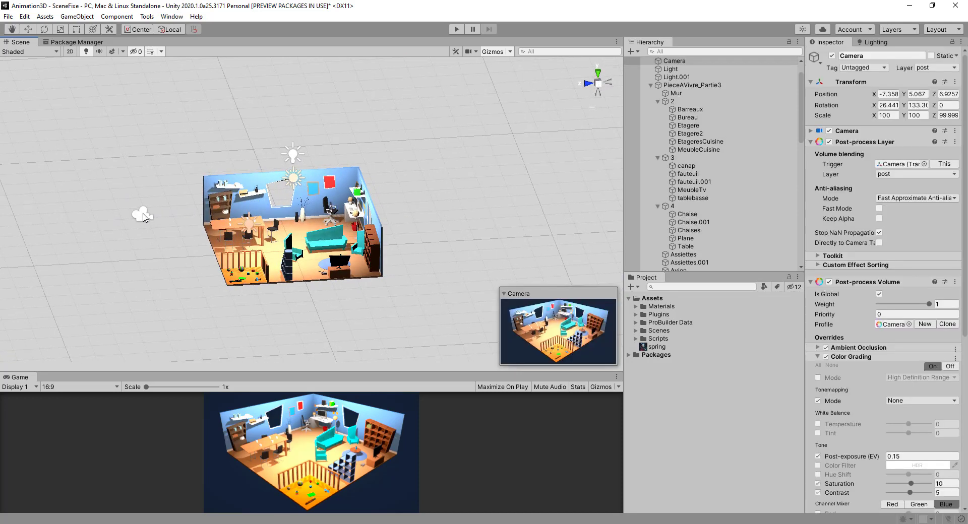
left_click(598, 74)
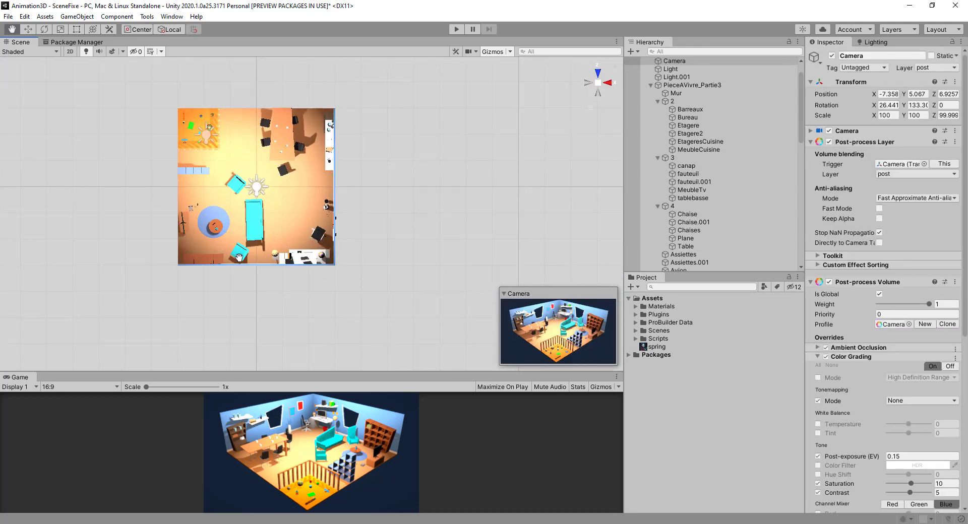
middle_click_drag(68, 61, 108, 176)
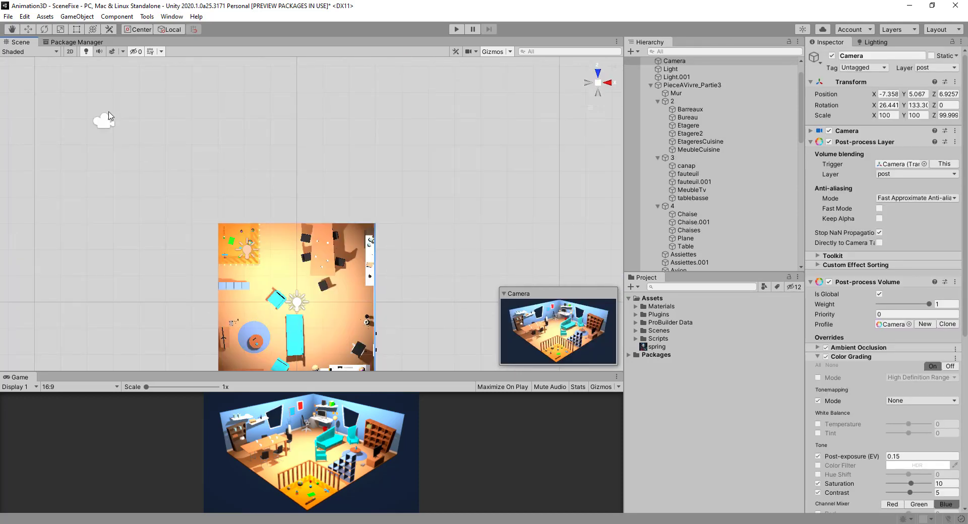
left_click(28, 29)
left_click_drag(121, 143, 359, 147)
Step: Reposition the camera to about X -0.32, Y 2.57, Z -0.22 so it frames the desk, and enlarge the Game view
scroll(283, 283, "down", 3, "alt")
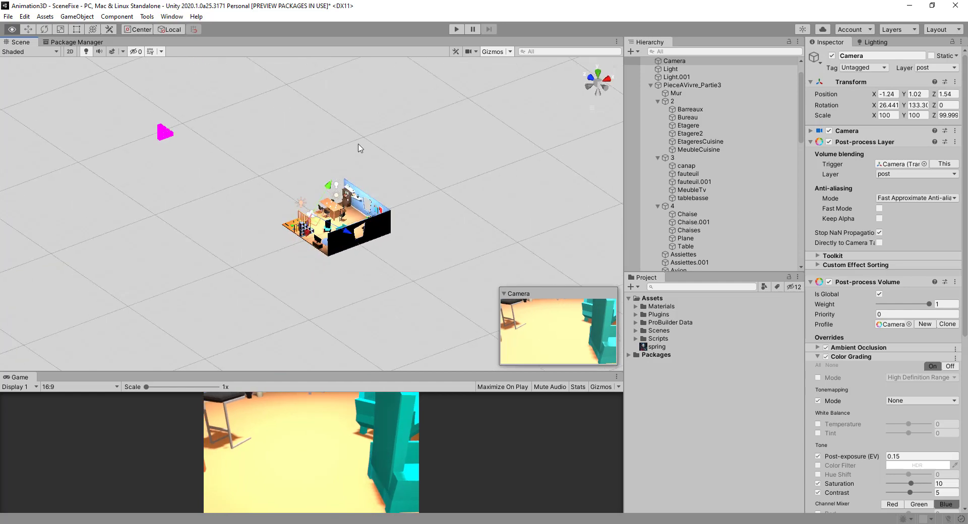
left_click_drag(327, 197, 342, 185)
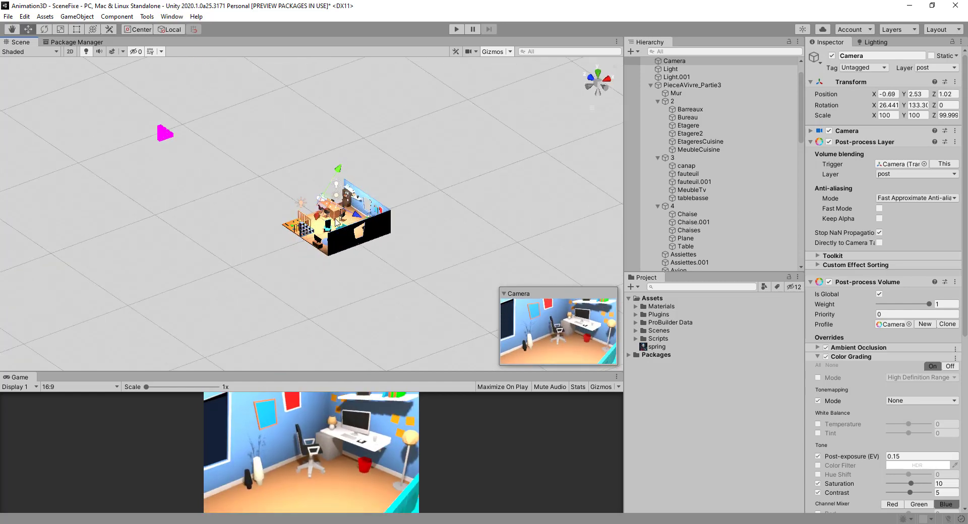
left_click_drag(353, 215, 327, 231)
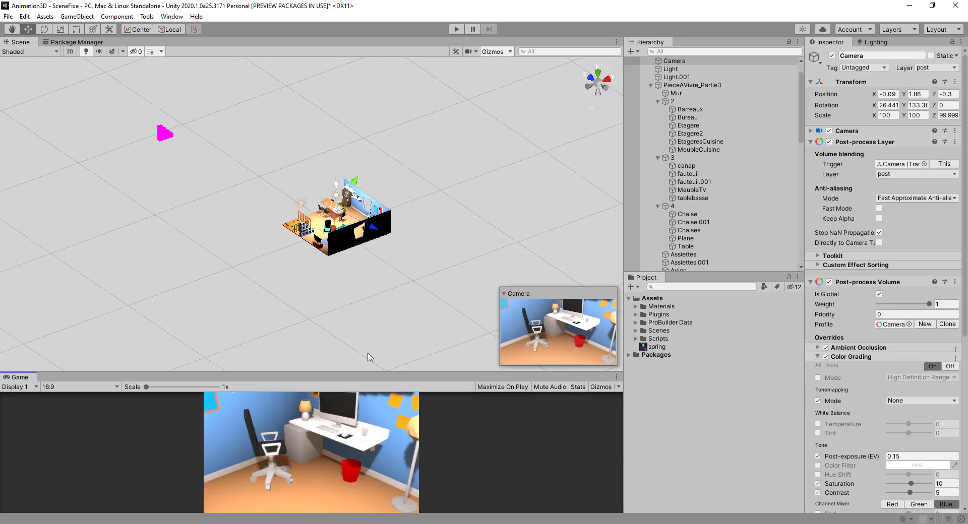
left_click_drag(365, 373, 388, 288)
left_click_drag(326, 189, 308, 192)
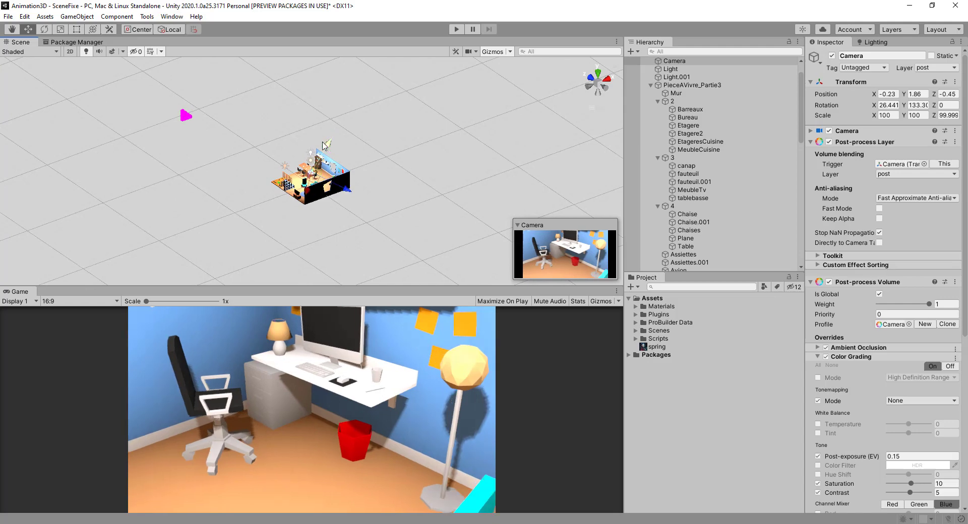
left_click_drag(329, 148, 332, 145)
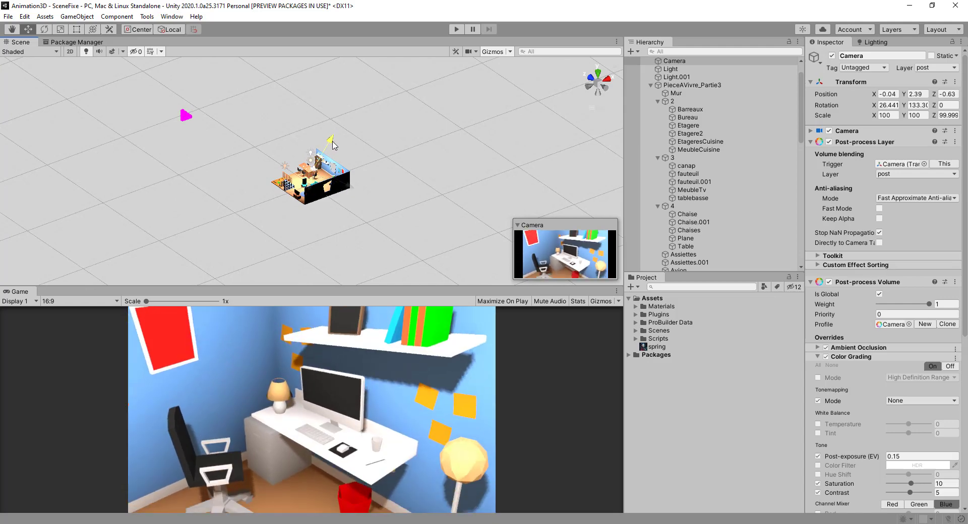
left_click_drag(337, 185, 338, 187)
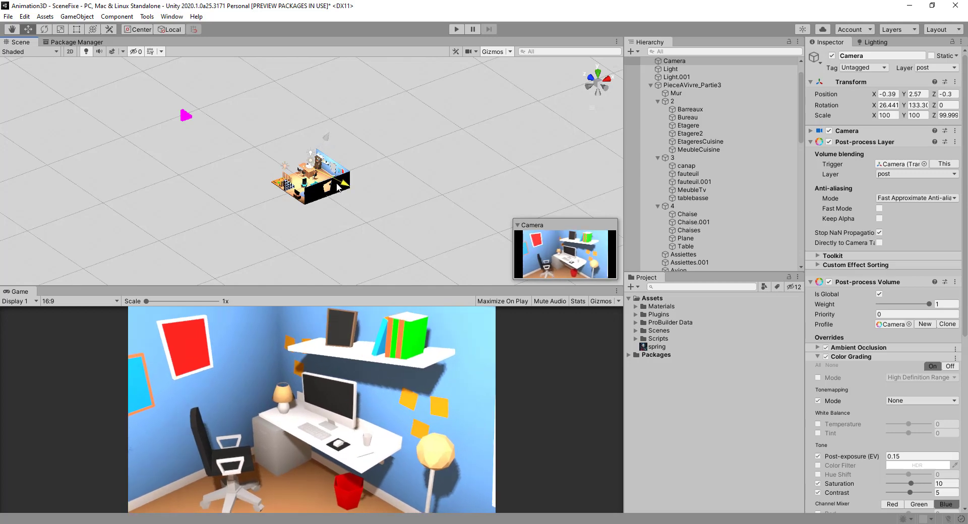
scroll(338, 187, "up", 5)
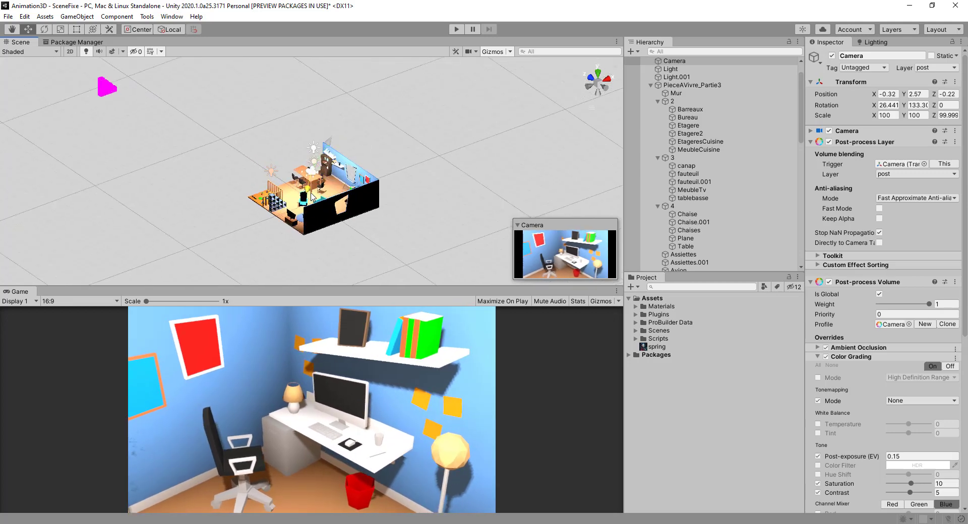
left_click_drag(373, 287, 440, 126)
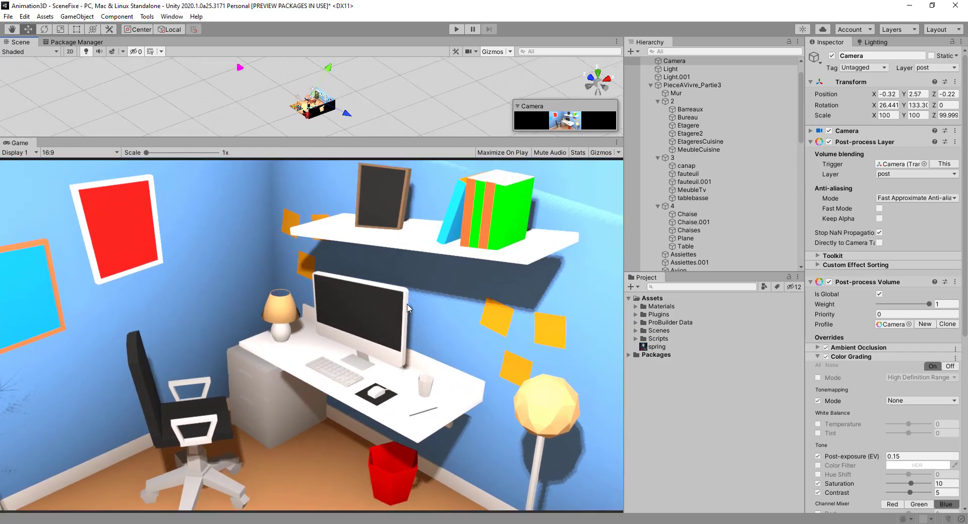
Step: Preview the spring video asset in VLC, skip ahead to about 10 seconds, and close the player
left_click(650, 348)
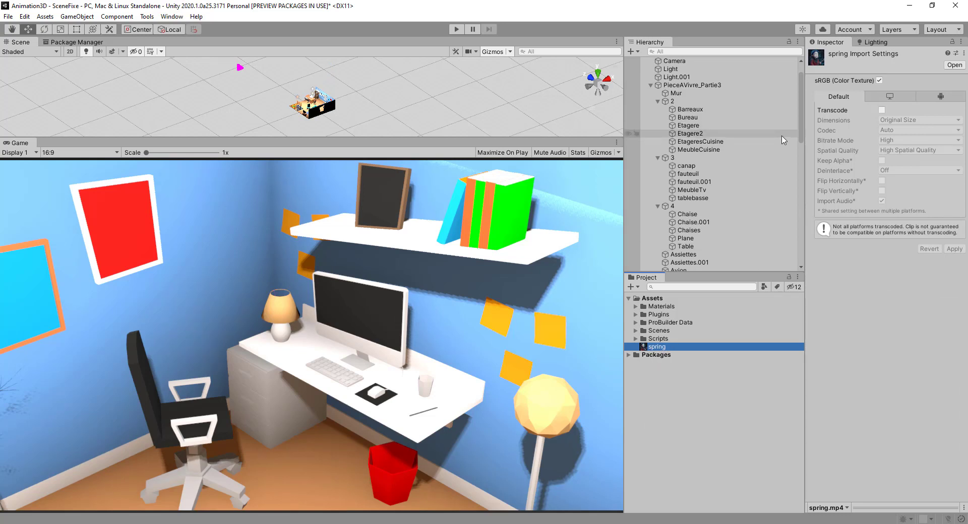
double_click(658, 348)
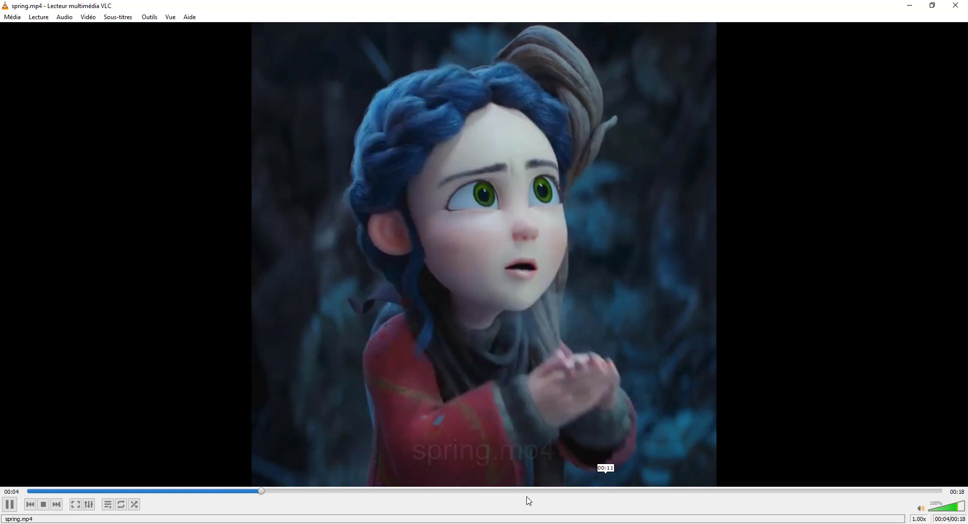
left_click(608, 493)
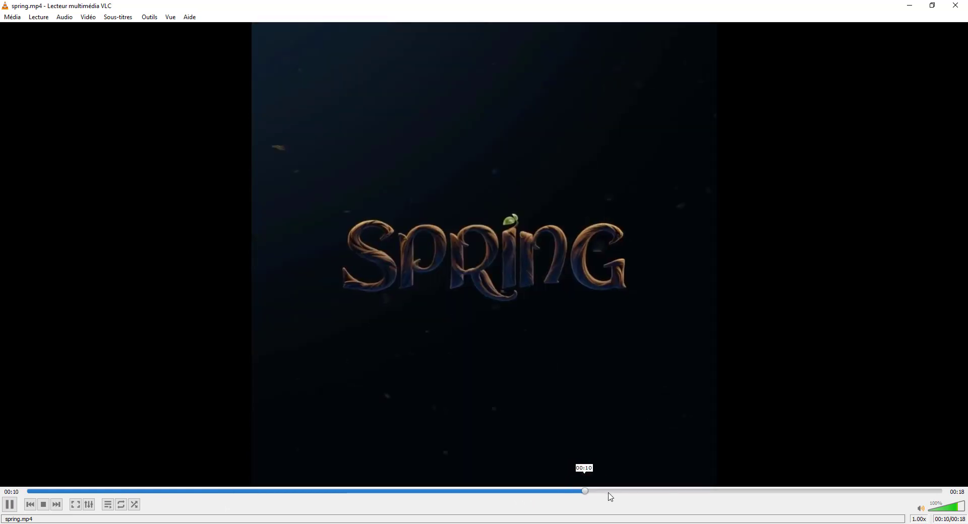
left_click(955, 6)
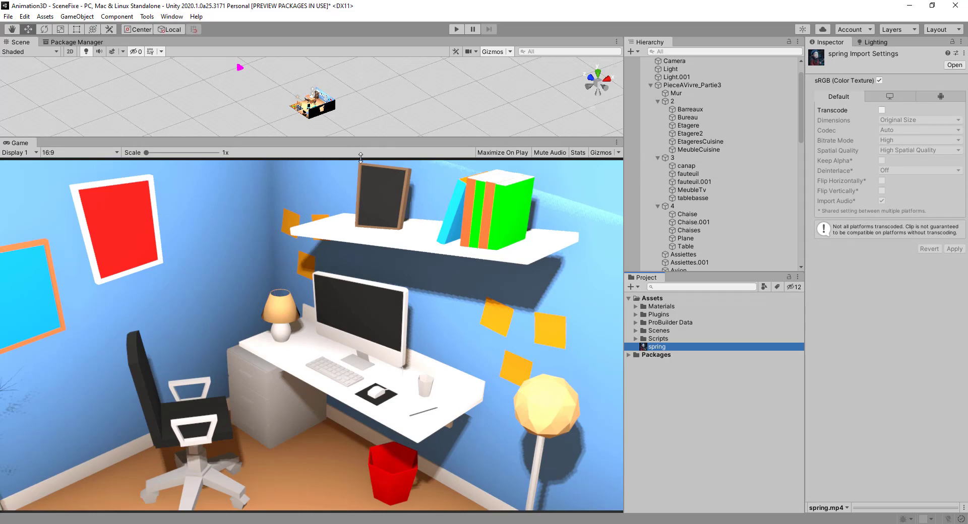
Step: Enlarge the Scene view, select the desk computer Ordi and frame it in the view
left_click_drag(360, 158, 346, 379)
left_click_drag(304, 277, 410, 241, "alt")
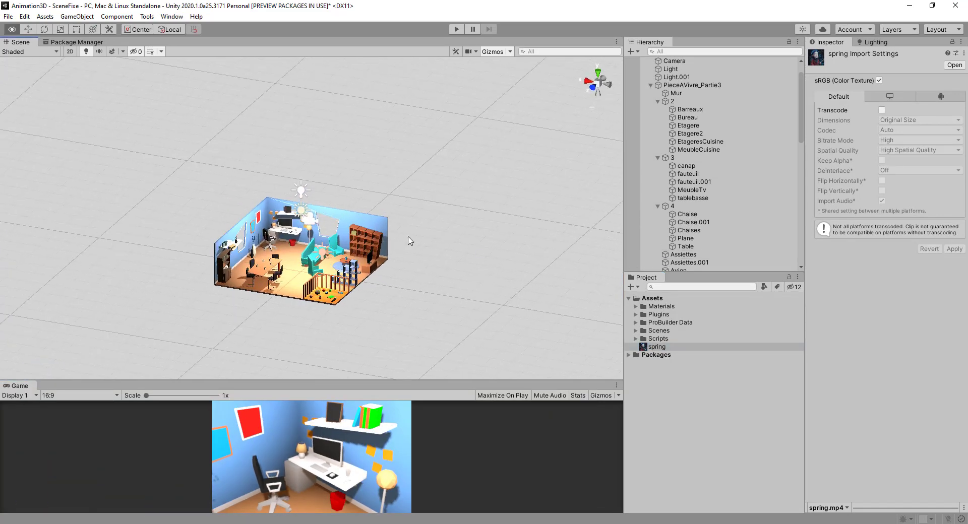
left_click(282, 227)
key("f")
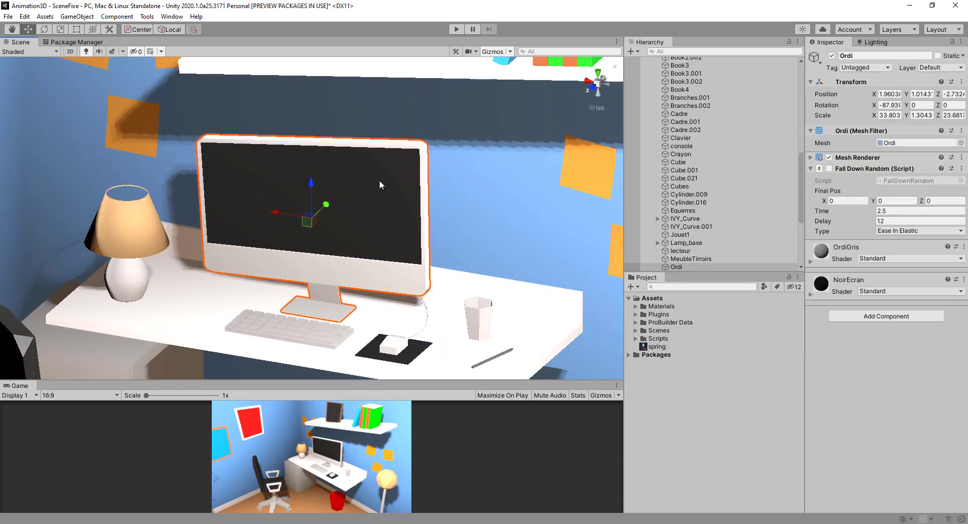
Step: Examine the computer's screen surface from several angles and distances
left_click_drag(393, 211, 205, 160, "alt")
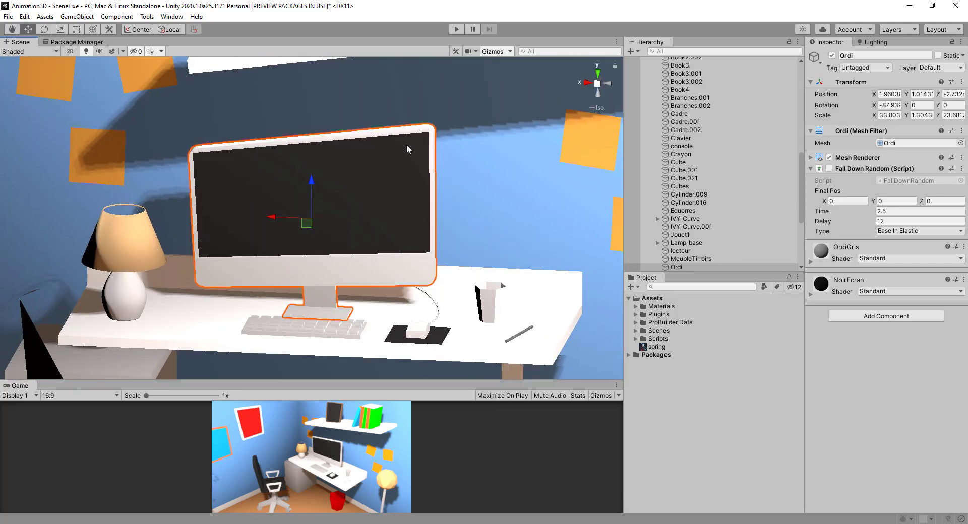
left_click_drag(264, 243, 418, 163, "alt")
scroll(367, 217, "up", 3)
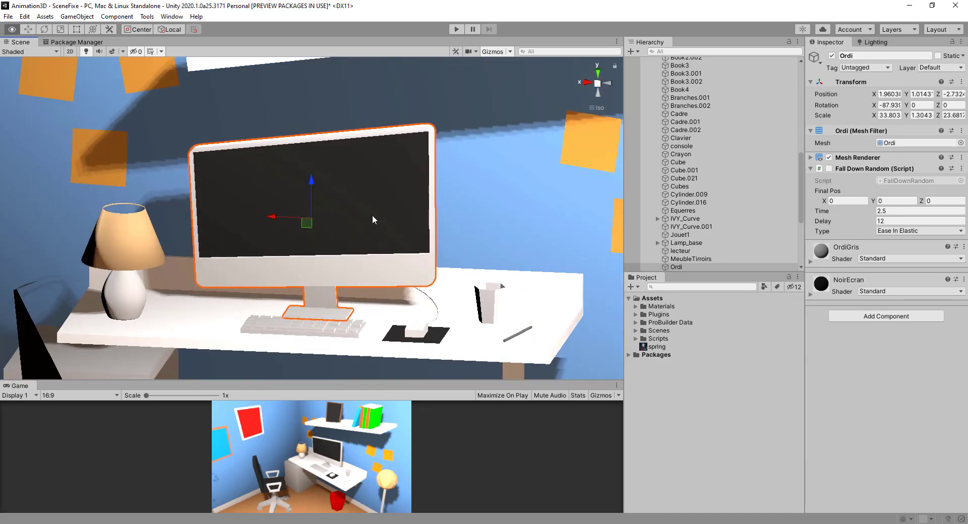
scroll(286, 264, "up", 2)
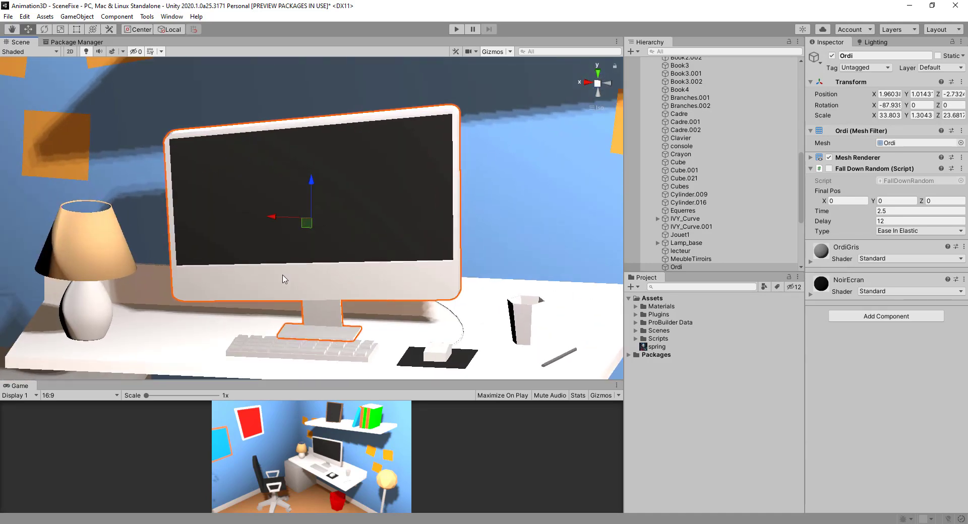
left_click_drag(397, 137, 175, 148, "alt")
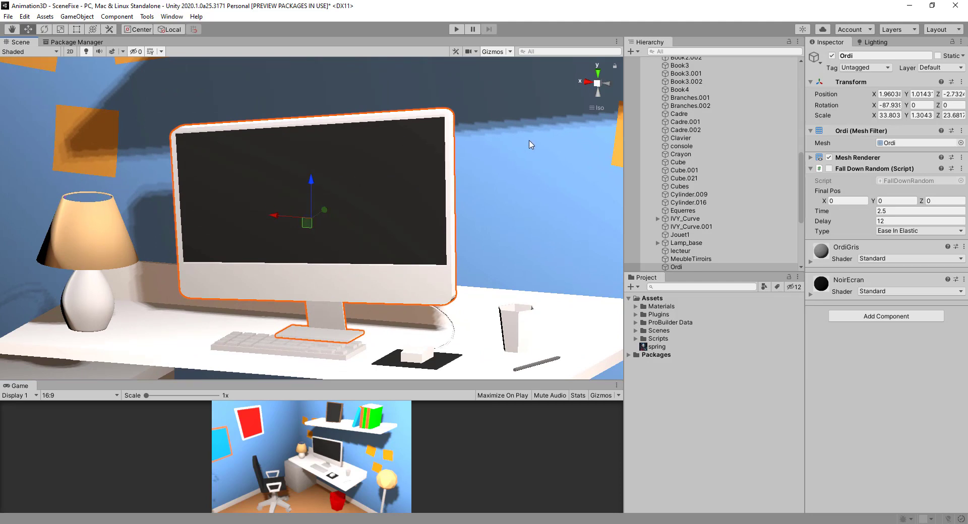
scroll(459, 167, "down", 4)
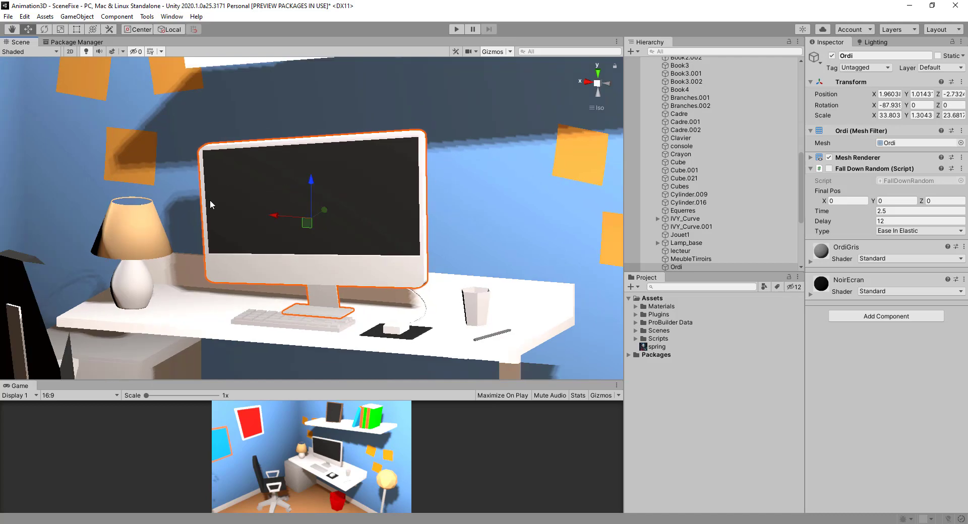
left_click_drag(303, 165, 343, 163, "alt")
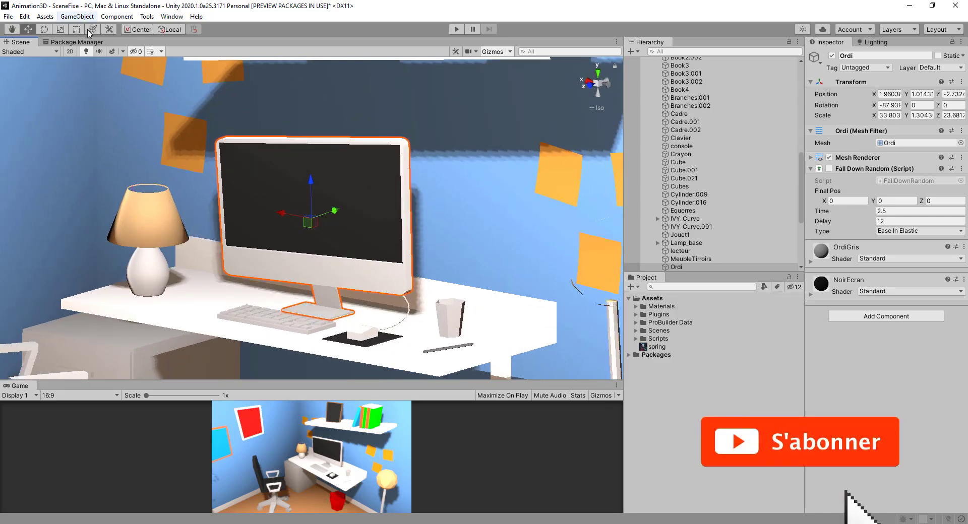
Step: Create a Quad in front of the computer's screen at Z -2.69 and rotate it 180° about the Y axis
left_click(76, 16)
mouse_move(101, 50)
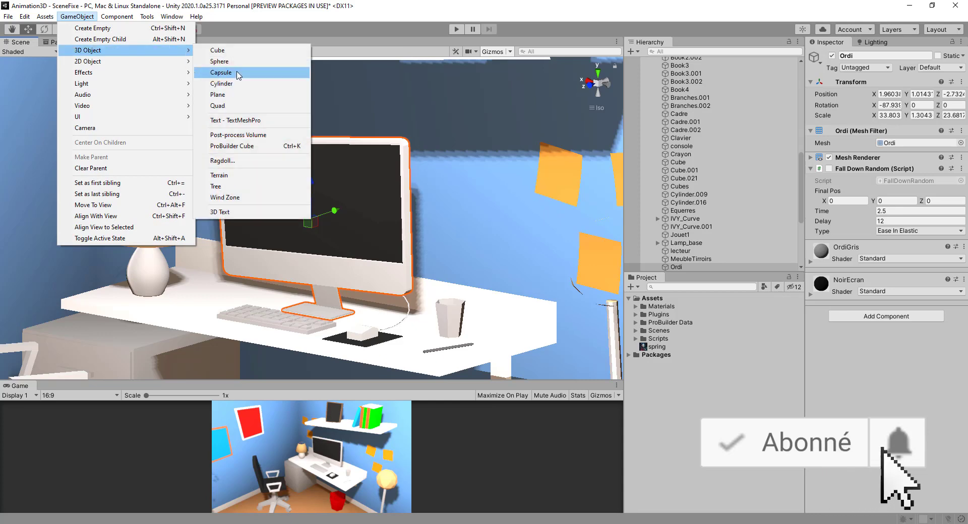
left_click(221, 105)
left_click_drag(252, 131, 323, 188, "alt")
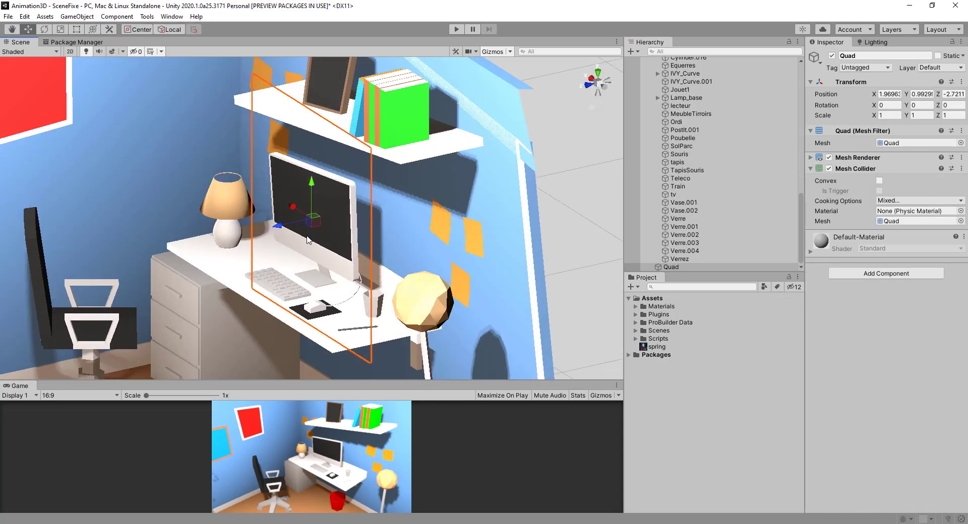
left_click(44, 29)
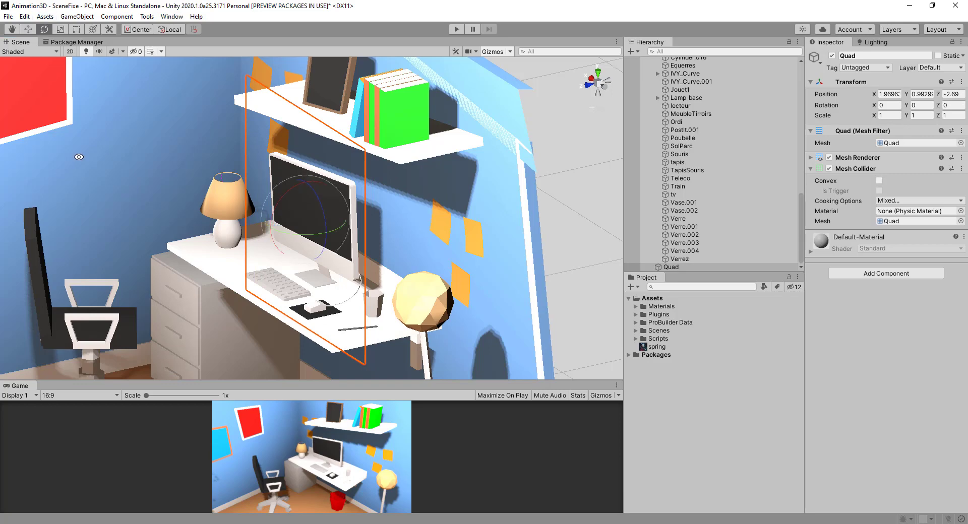
left_click_drag(252, 211, 138, 232, "alt")
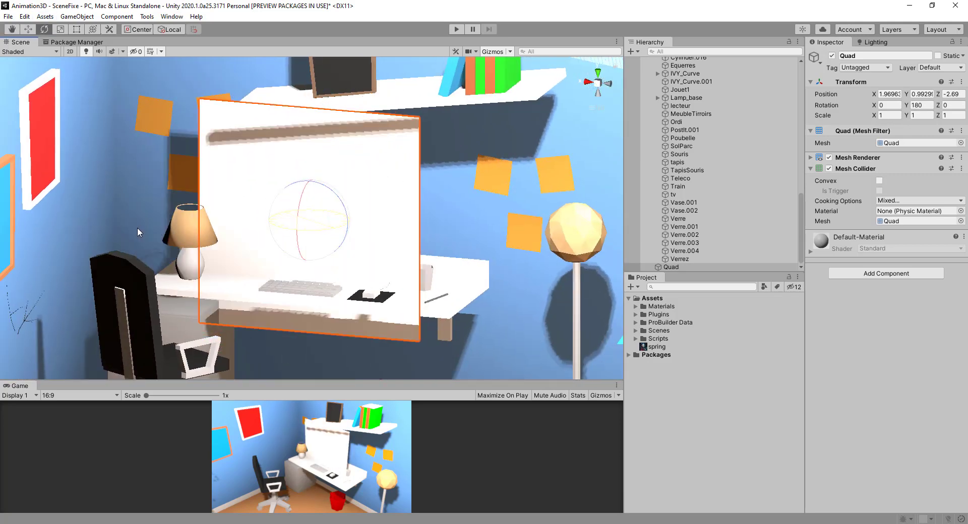
Step: Scale the quad uniformly to about 0.415, and stretch its width to about 0.685 in the front view
left_click(60, 29)
left_click_drag(309, 220, 291, 246)
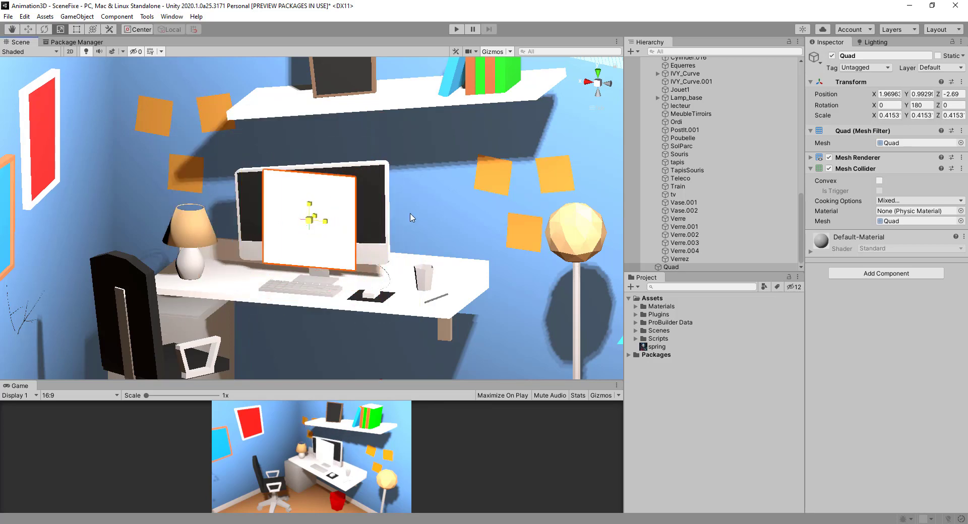
left_click(607, 83)
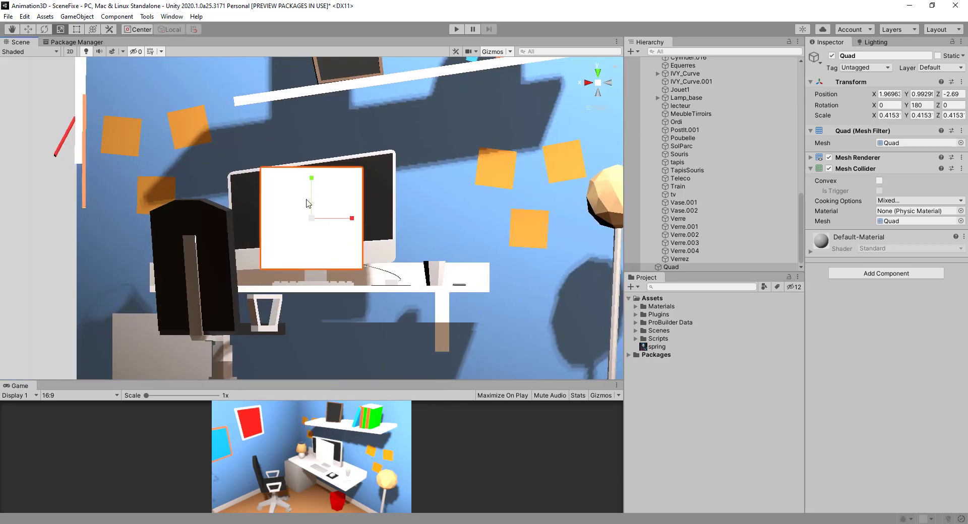
scroll(350, 218, "up", 3)
left_click_drag(351, 220, 376, 218)
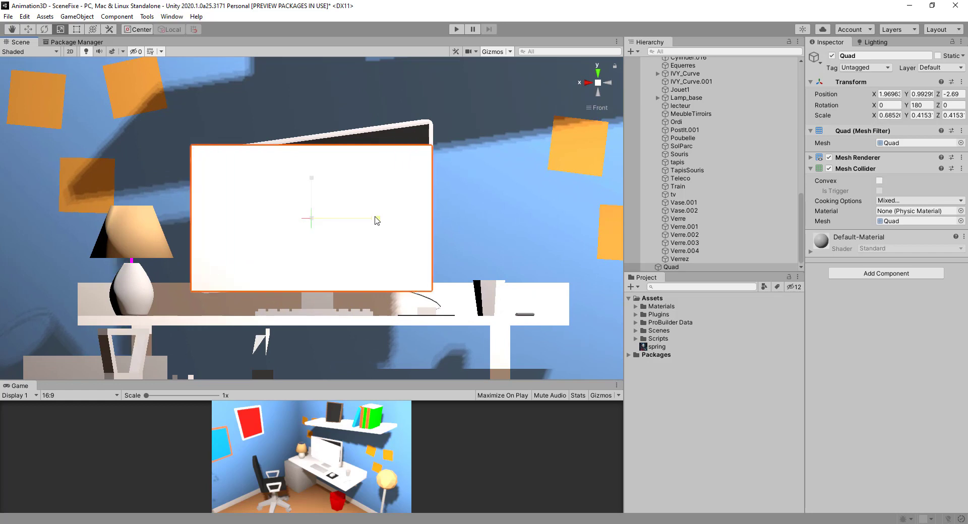
Step: Try rotating the quad to match the computer screen's slant, and delete the quad
left_click(44, 29)
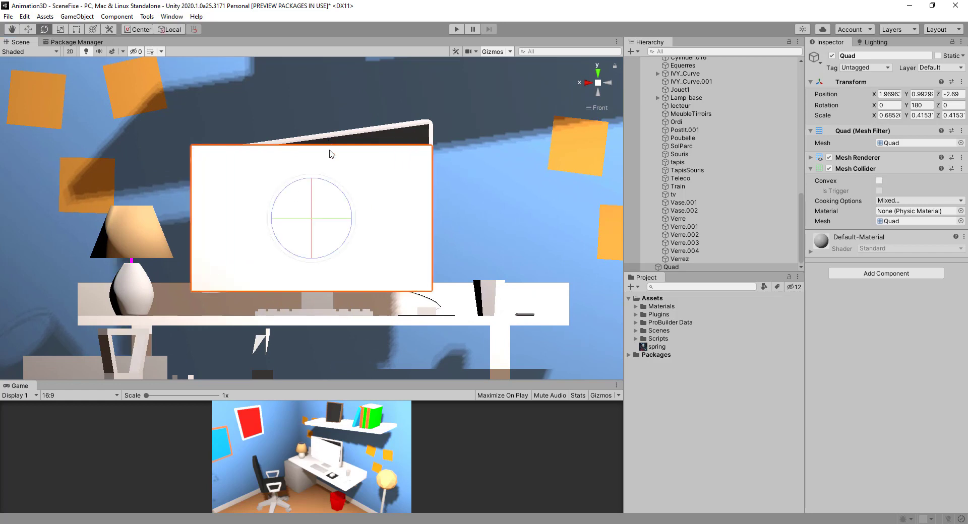
left_click_drag(330, 179, 301, 163)
left_click(28, 29)
key("Delete")
scroll(347, 176, "up", 5)
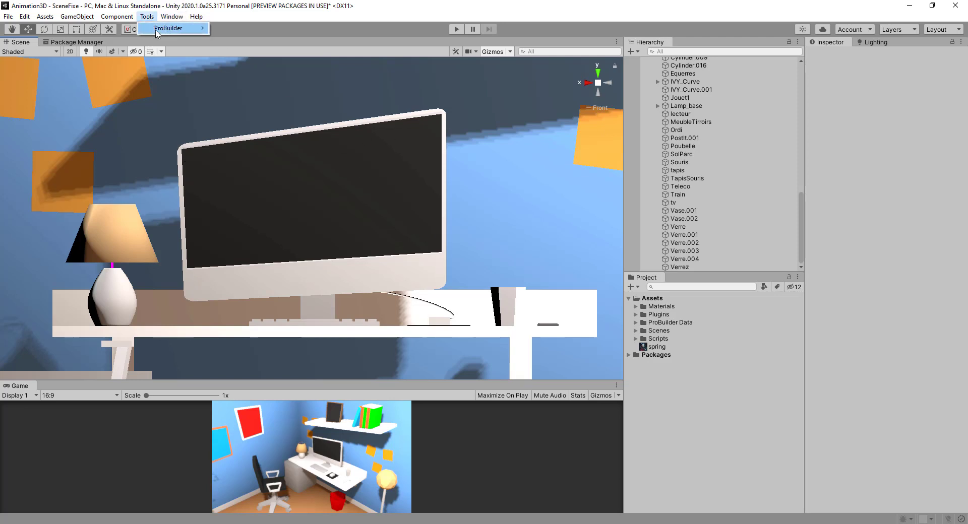
Step: Show the ProBuilder window, dock it as a narrow two-column panel beside the Scene view
mouse_move(157, 34)
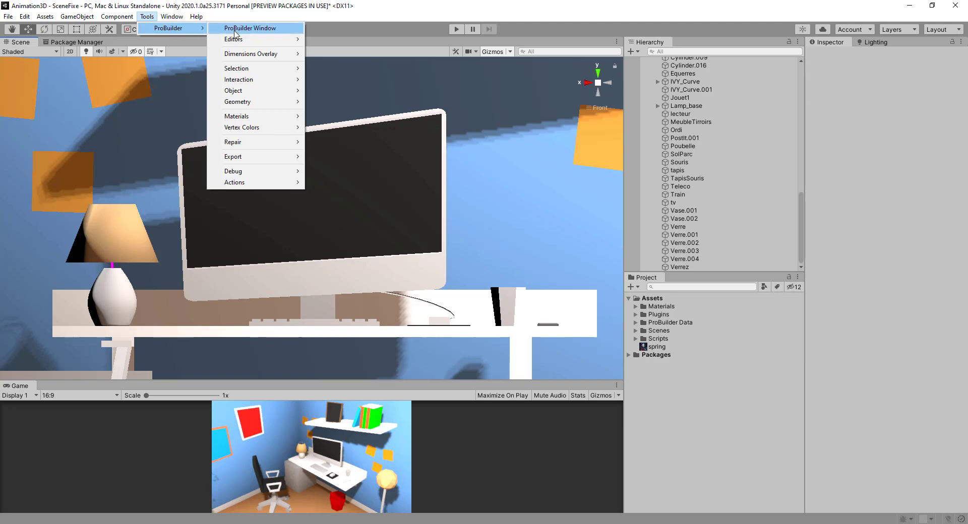
left_click(285, 33)
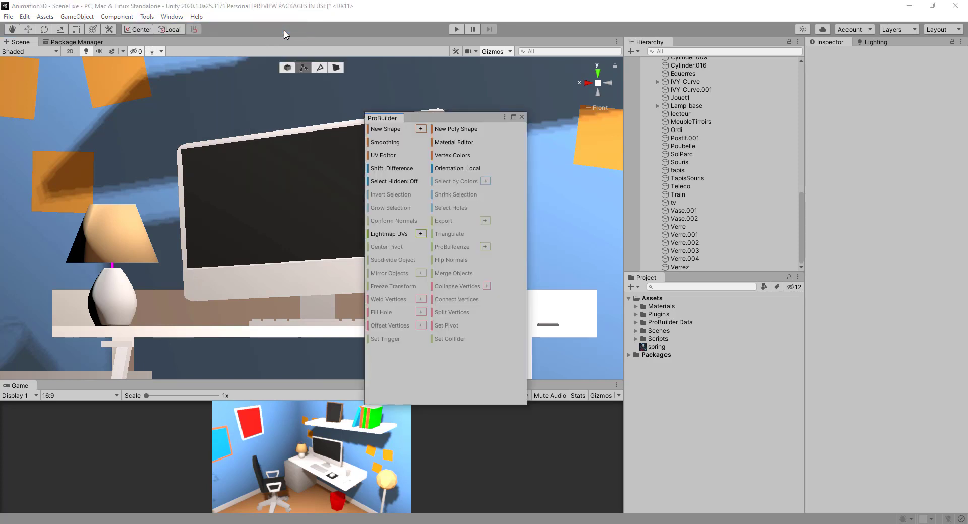
left_click_drag(390, 119, 2, 161)
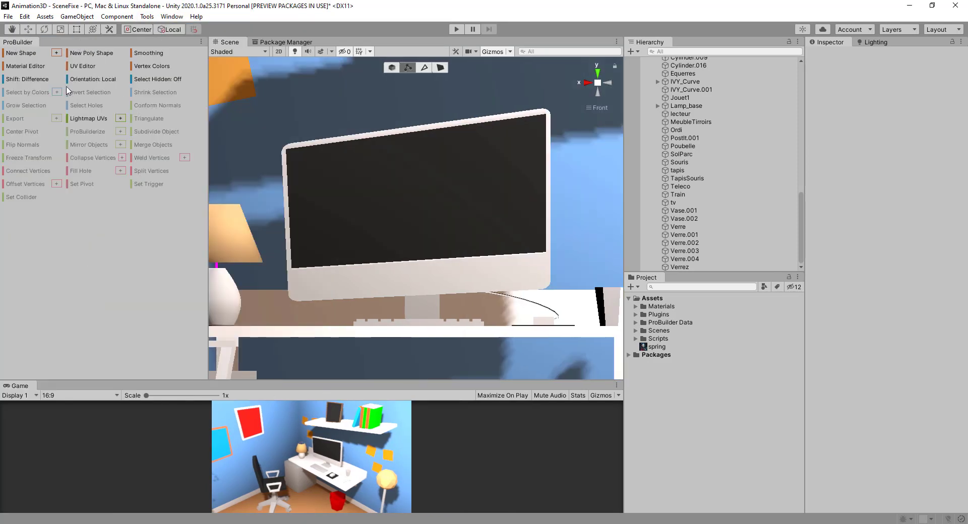
left_click_drag(205, 183, 147, 183)
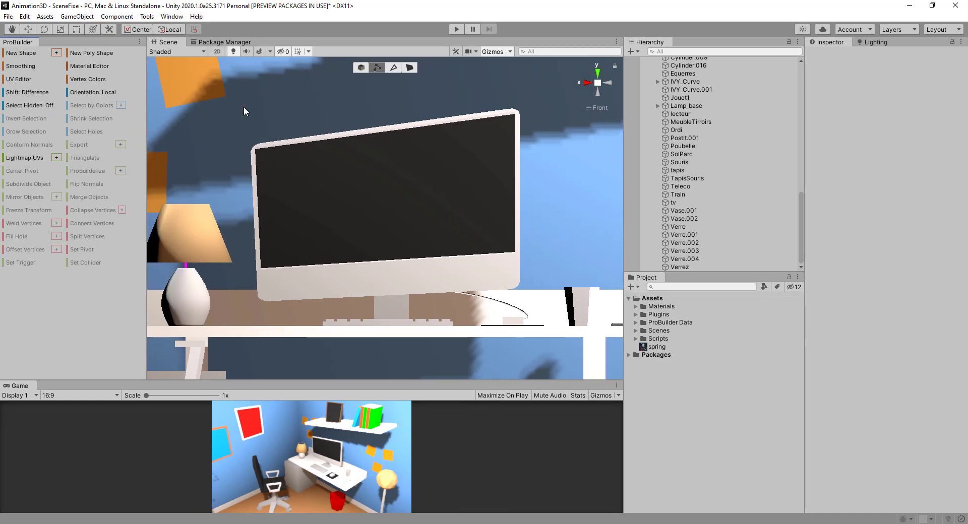
Step: Create a new ProBuilder cube in the room
left_click(29, 53)
scroll(243, 144, "down", 10)
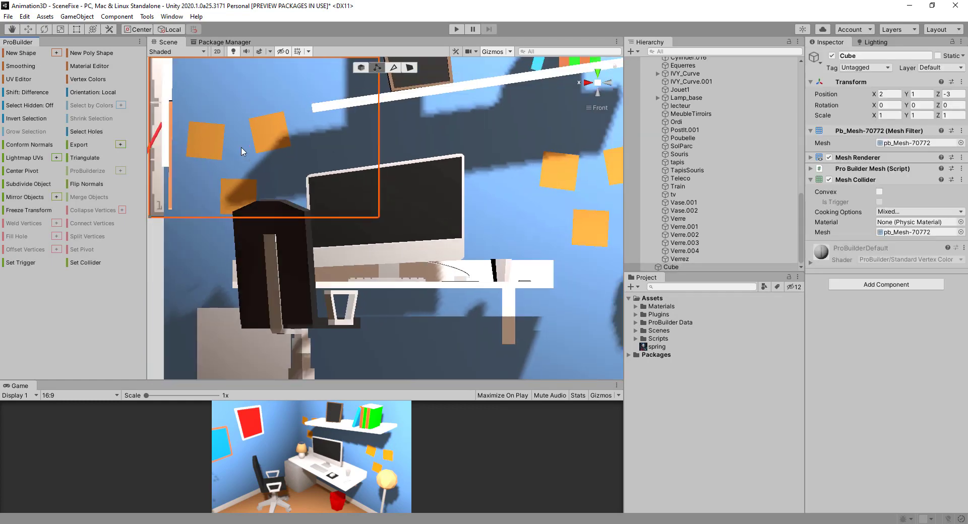
left_click_drag(243, 144, 479, 139, "alt")
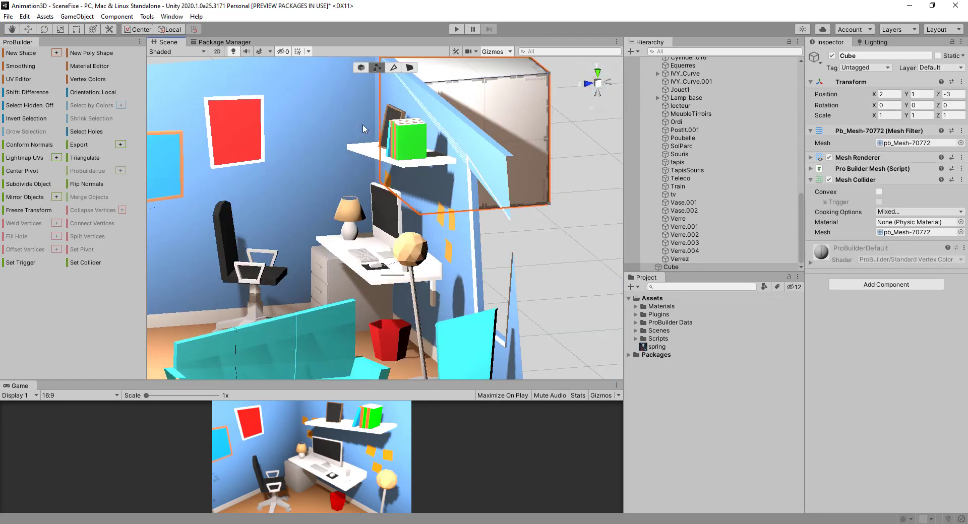
scroll(214, 63, "down", 5)
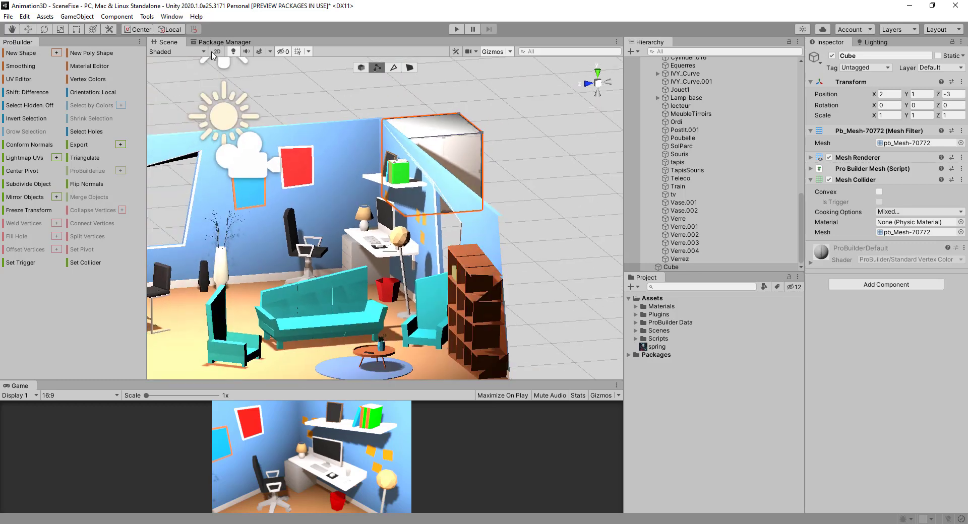
Step: In object mode, move the cube in front of the desk computer, to about X 1.45, Y 0.63, Z -2.429
left_click(360, 68)
left_click_drag(404, 165, 361, 170)
left_click_drag(388, 131, 388, 153)
left_click(588, 83)
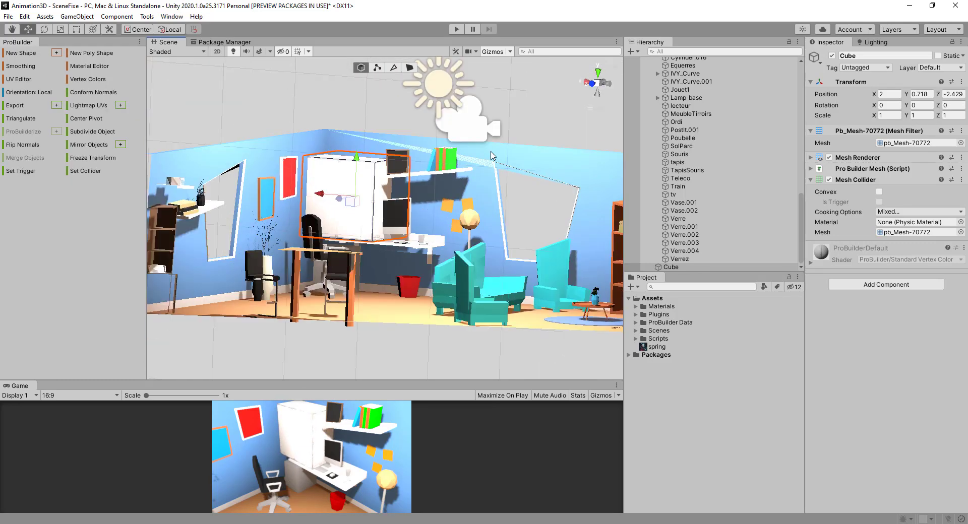
left_click_drag(329, 192, 379, 191)
scroll(259, 107, "up", 5)
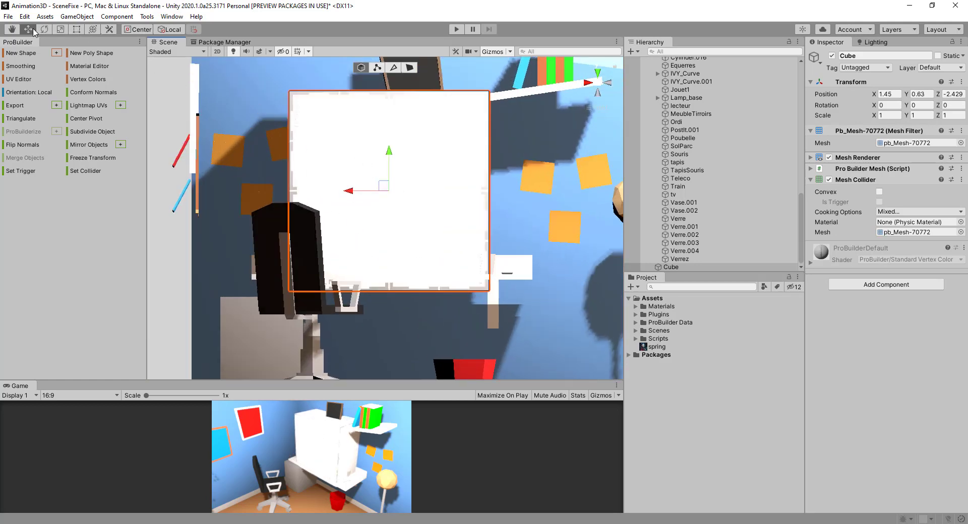
Step: Scale the cube to 0.65 in X and 0.4 in Y, and position it at about X 1.625, Y 0.93
left_click(60, 29)
left_click_drag(389, 154, 373, 193)
scroll(421, 196, "up", 2)
middle_click_drag(437, 194, 412, 172)
scroll(412, 172, "down", 3)
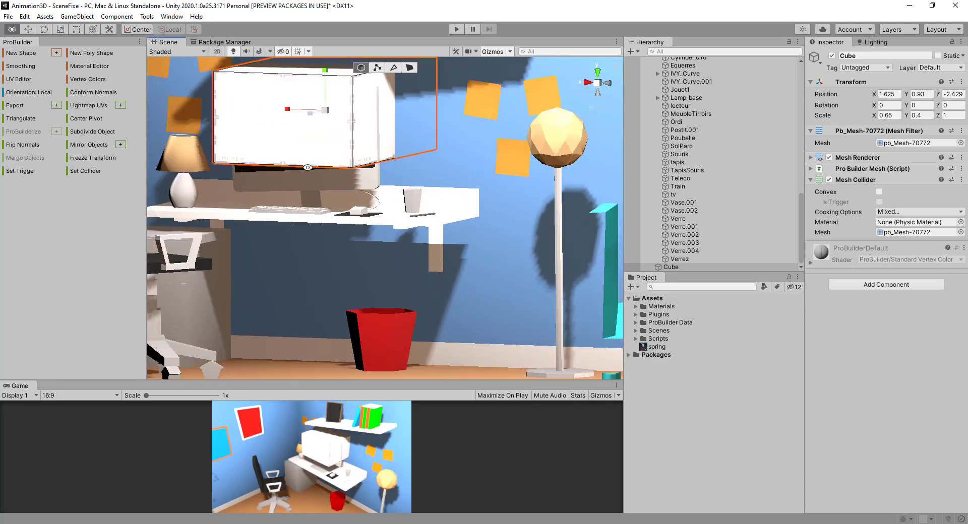
Step: Flatten the cube to about -0.004 in Z scale and place it against the screen at about Z -2.718
left_click_drag(413, 172, 320, 158, "alt")
left_click(29, 29)
left_click(590, 87)
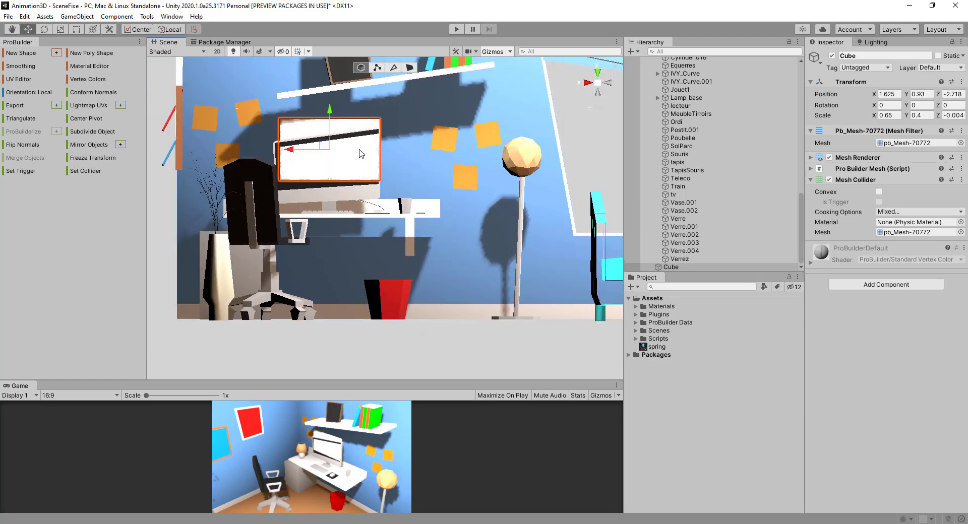
Step: Line the flattened cube up with the computer's screen at about X 1.639, Y 0.861, Z -2.699
left_click_drag(297, 83, 295, 94)
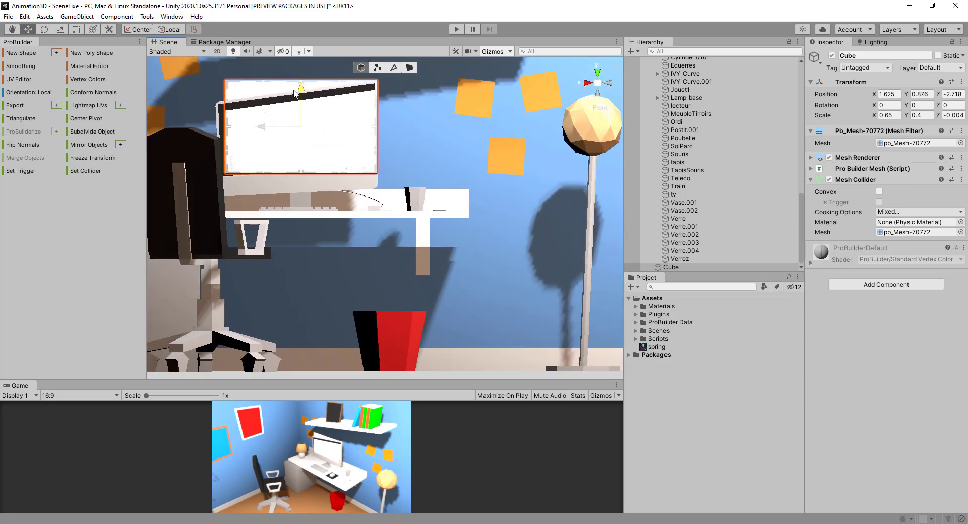
scroll(324, 134, "up", 3)
scroll(287, 173, "up", 2)
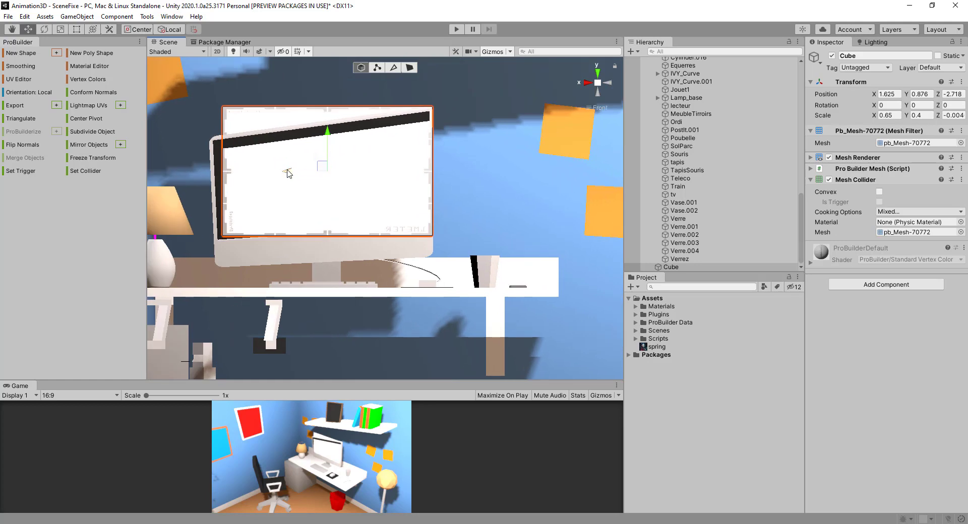
left_click_drag(287, 173, 284, 173)
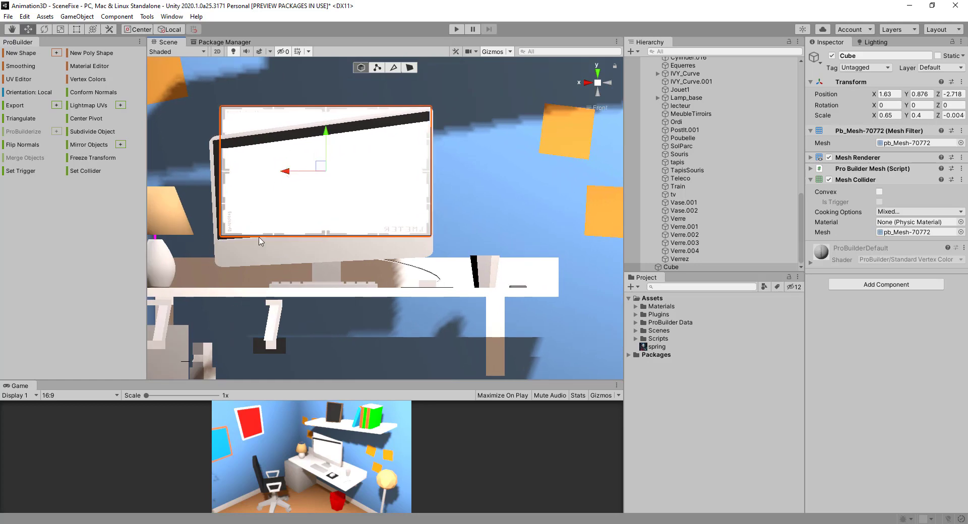
middle_click_drag(262, 240, 292, 232)
scroll(246, 213, "up", 3)
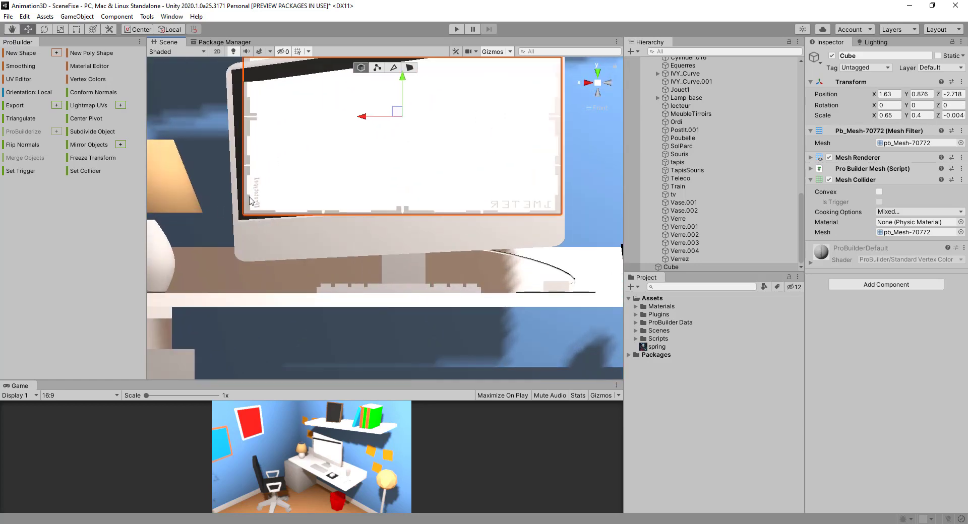
mouse_move(399, 112)
left_mouse_down()
mouse_move(392, 123)
mouse_move(436, 144)
mouse_move(390, 120)
left_mouse_up()
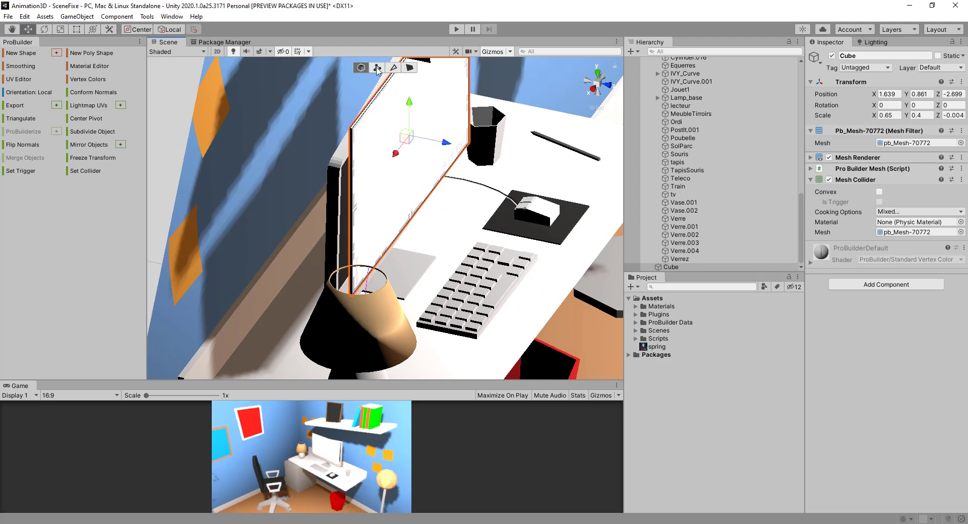
Step: In vertex mode, lower the panel's upper-left corner vertices to the matching corner of the computer's screen
left_click(377, 68)
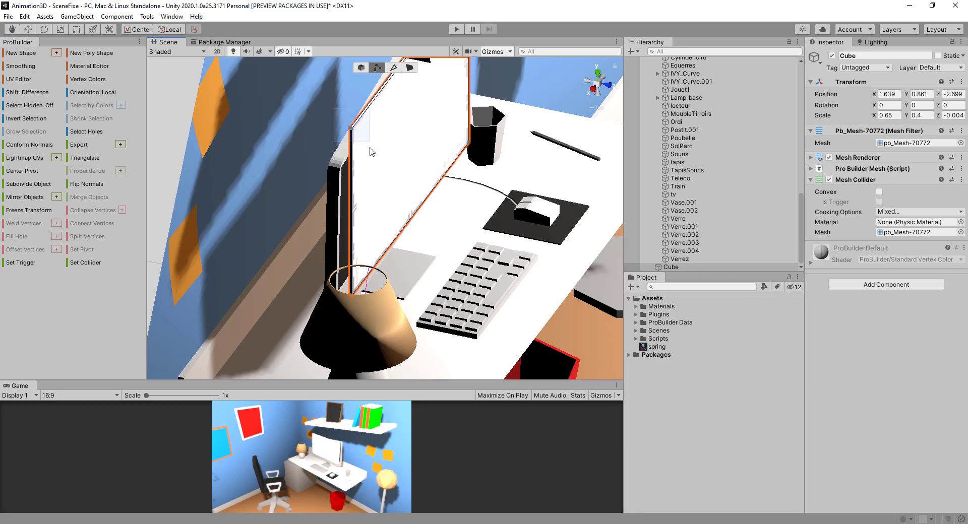
left_click(350, 129)
left_click(606, 89)
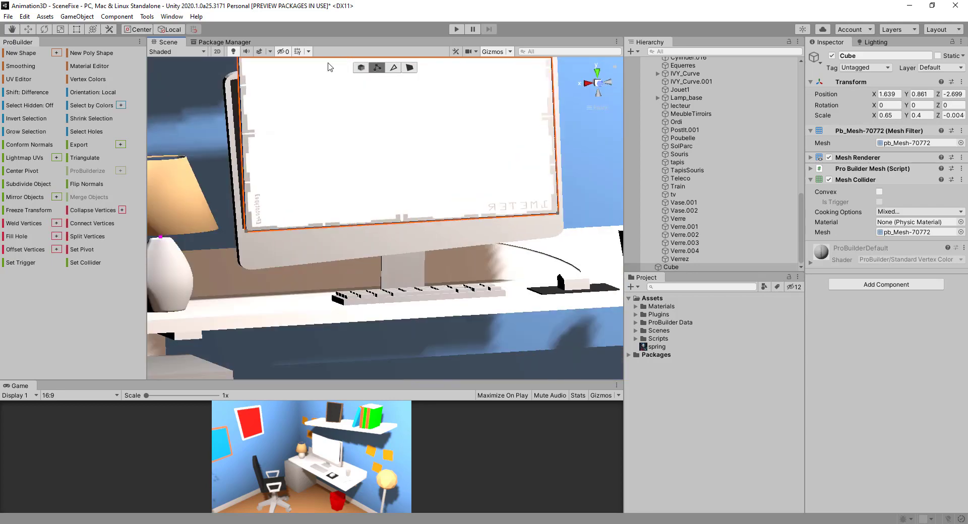
left_click_drag(282, 86, 507, 95)
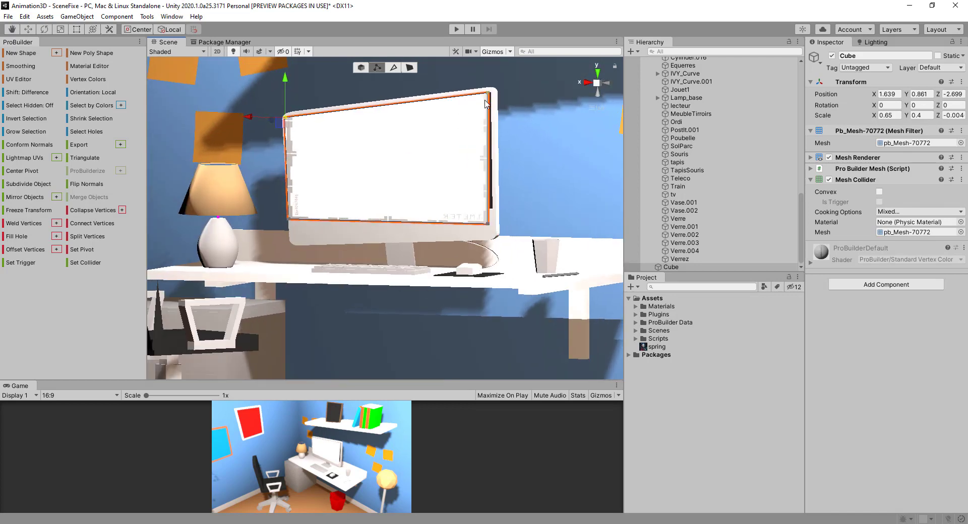
Step: Raise the panel's lower-right corner vertices to the matching corner of the screen, and return to object mode
left_click_drag(510, 216, 464, 204, "alt")
left_click(463, 202)
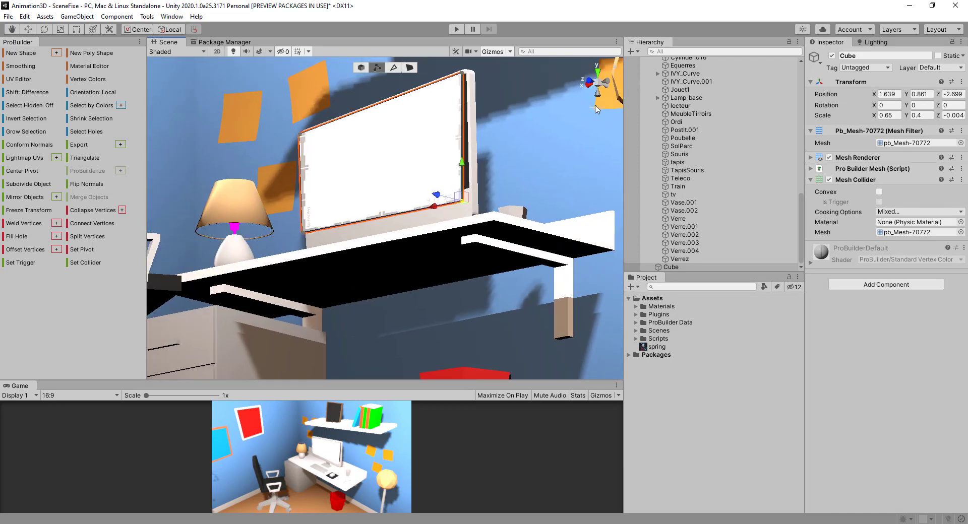
left_click(592, 90)
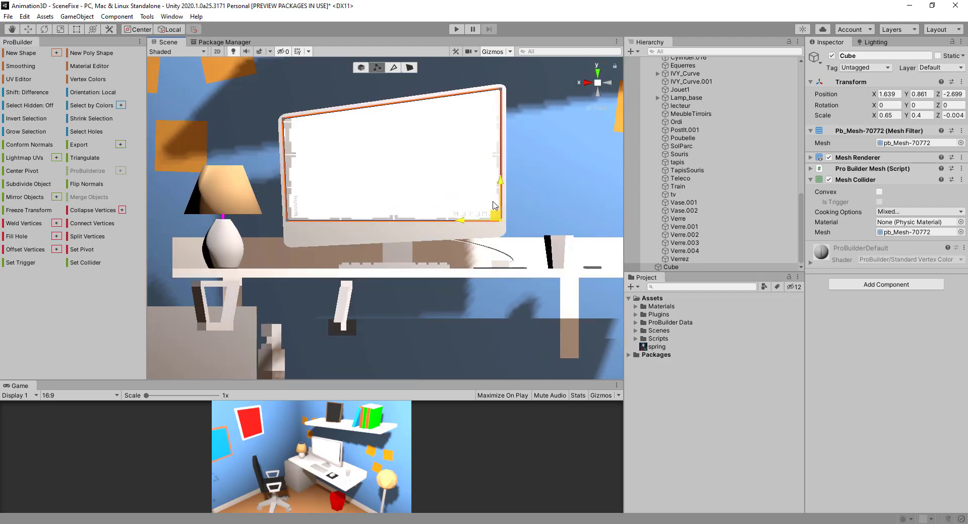
left_click_drag(496, 201, 495, 205)
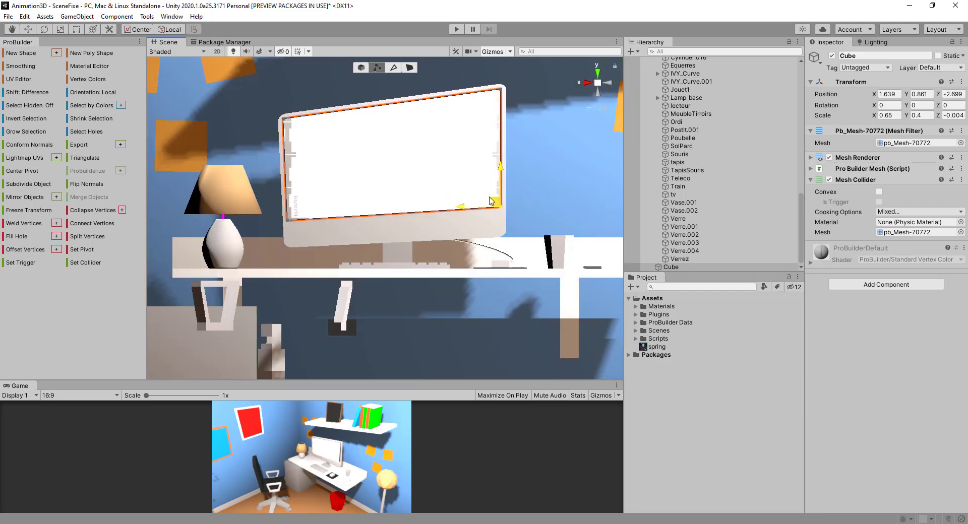
left_click(362, 67)
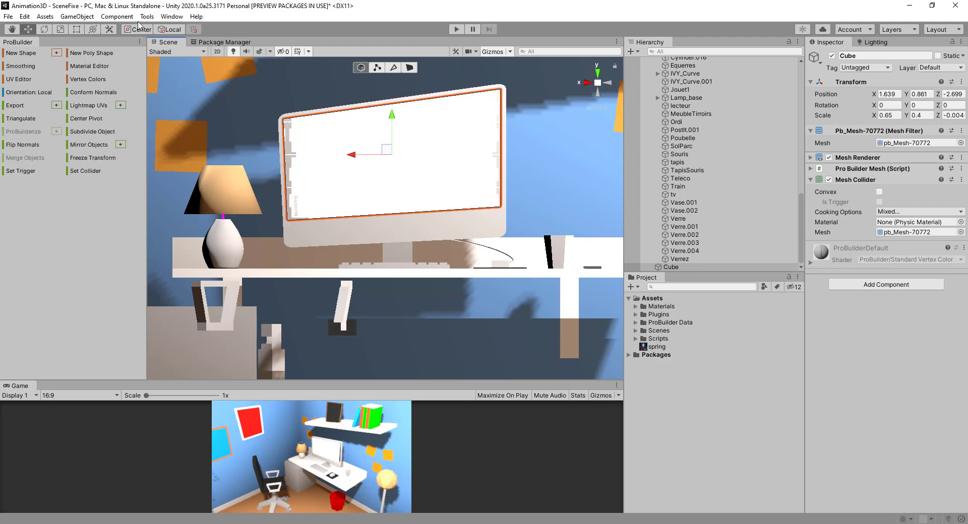
Step: Push the panel back against the computer's screen and tilt it about 1.449° around X, at about Y 0.8612, Z -2.724
left_click_drag(363, 151, 406, 121, "alt")
scroll(406, 121, "up", 3)
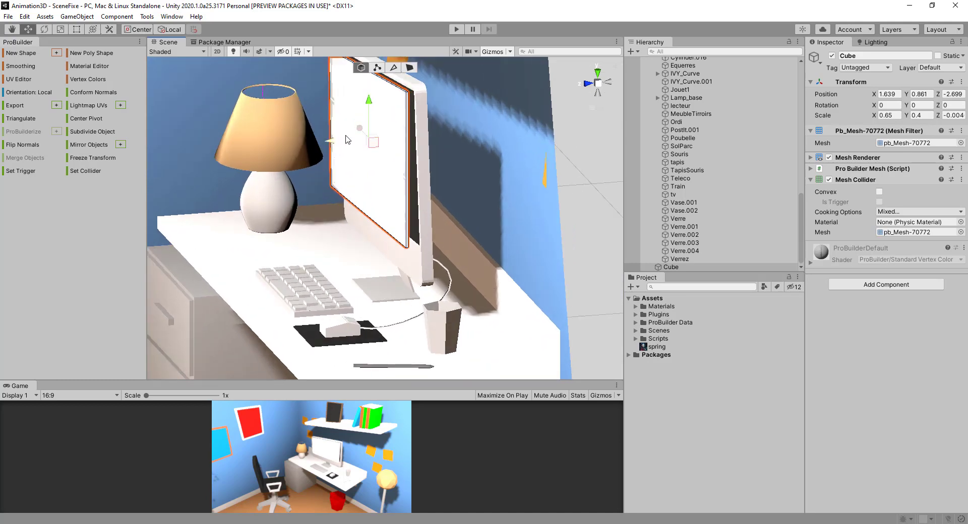
left_click_drag(352, 143, 393, 196, "alt")
scroll(351, 166, "up", 2)
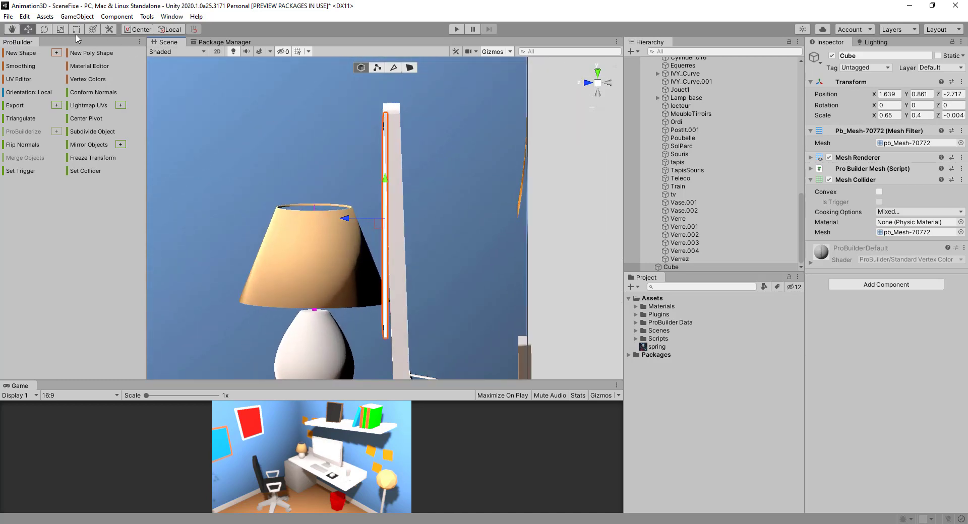
left_click(44, 29)
left_click_drag(358, 191, 354, 222)
Step: Shift the panel to about X 1.635 within the screen's frame and check its fit in the Game and Scene views
left_click_drag(358, 378, 423, 199)
scroll(351, 127, "up", 3)
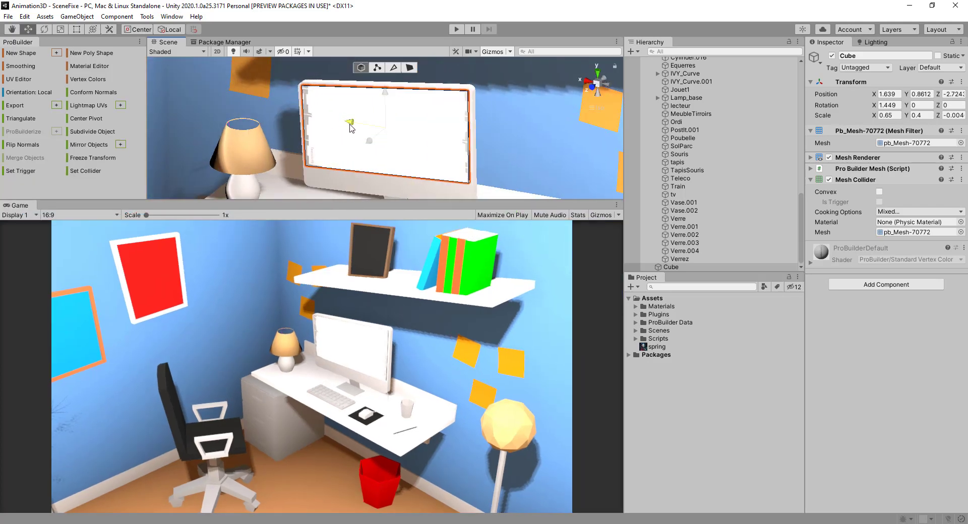
left_click_drag(351, 127, 349, 127)
scroll(346, 171, "up", 4)
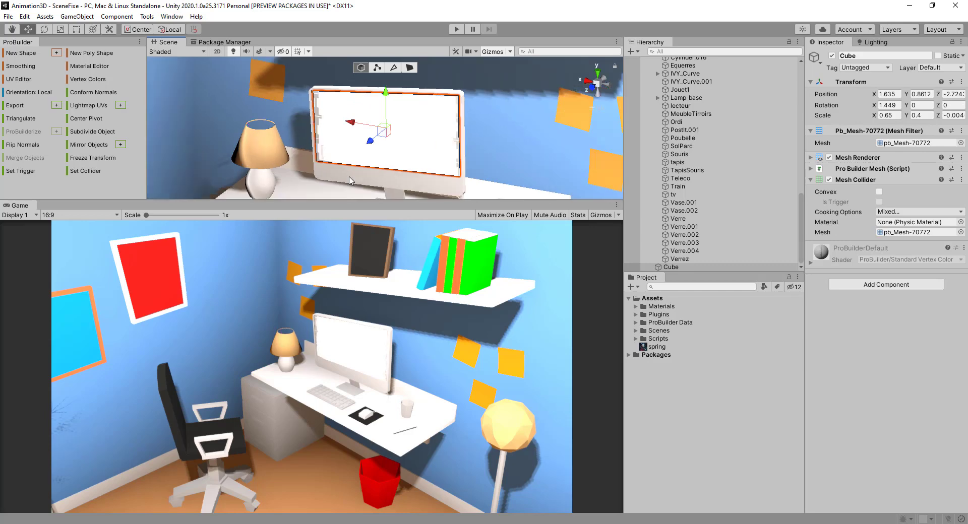
left_click_drag(423, 201, 423, 334)
left_click_drag(504, 165, 451, 142, "alt")
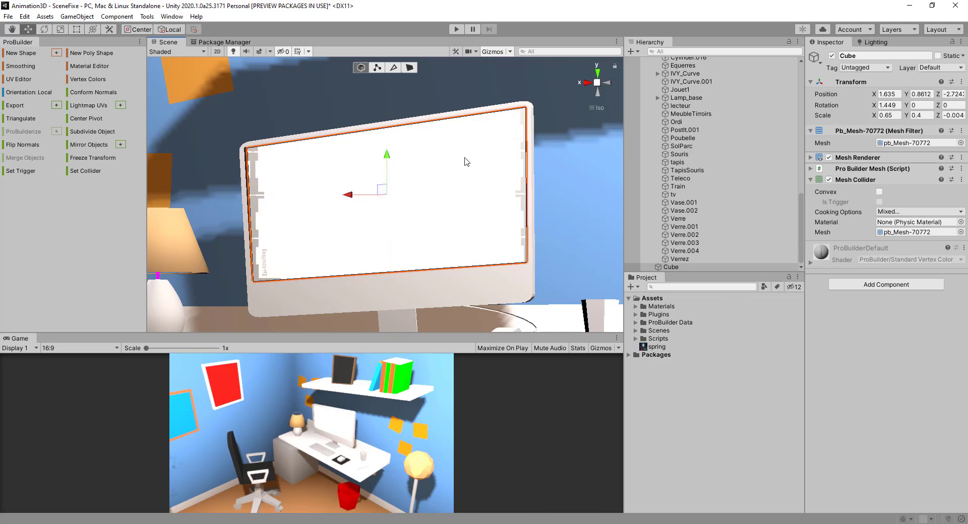
left_click_drag(464, 160, 488, 207, "alt")
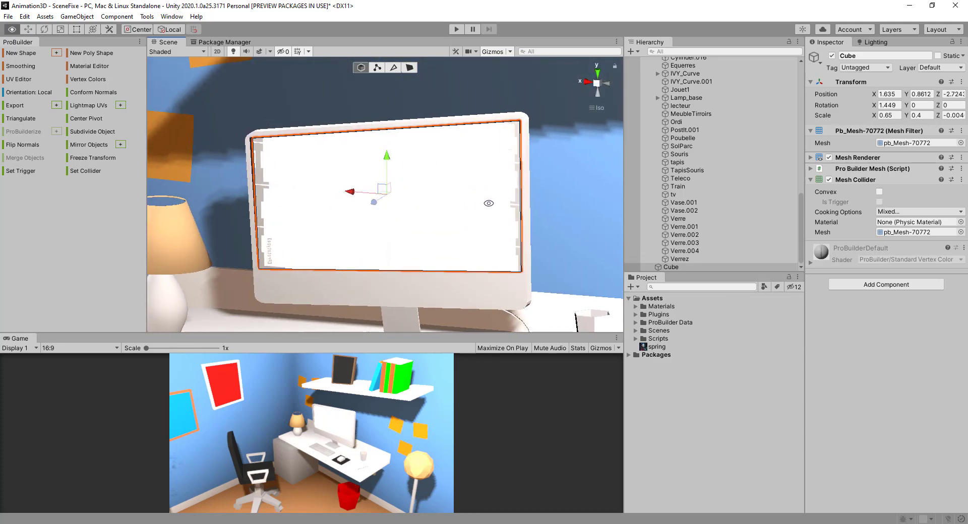
Step: Add a Video Player component to the screen panel
left_click(876, 286)
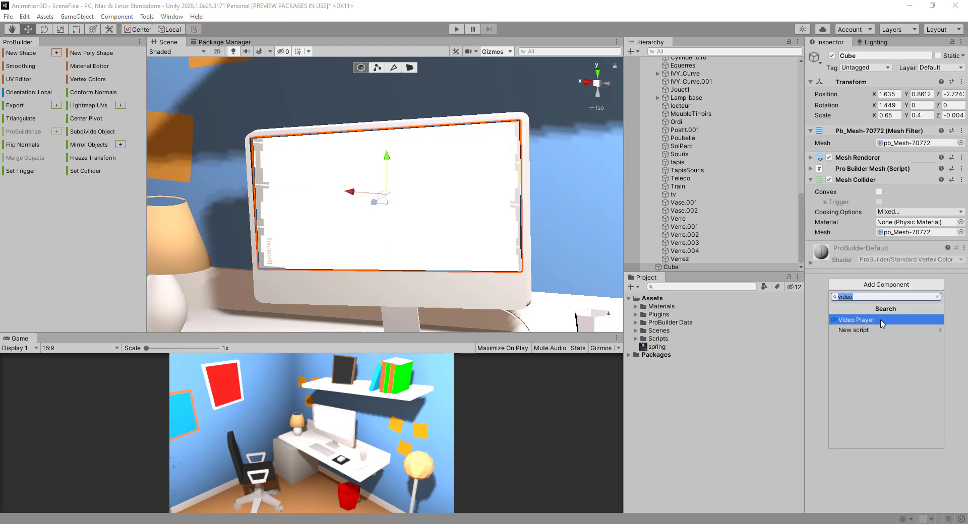
type("v")
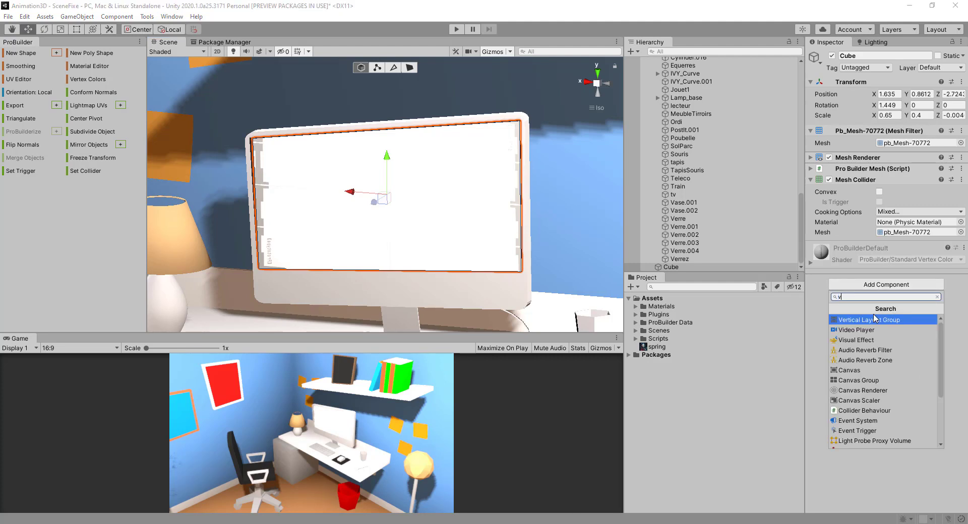
type("ideo")
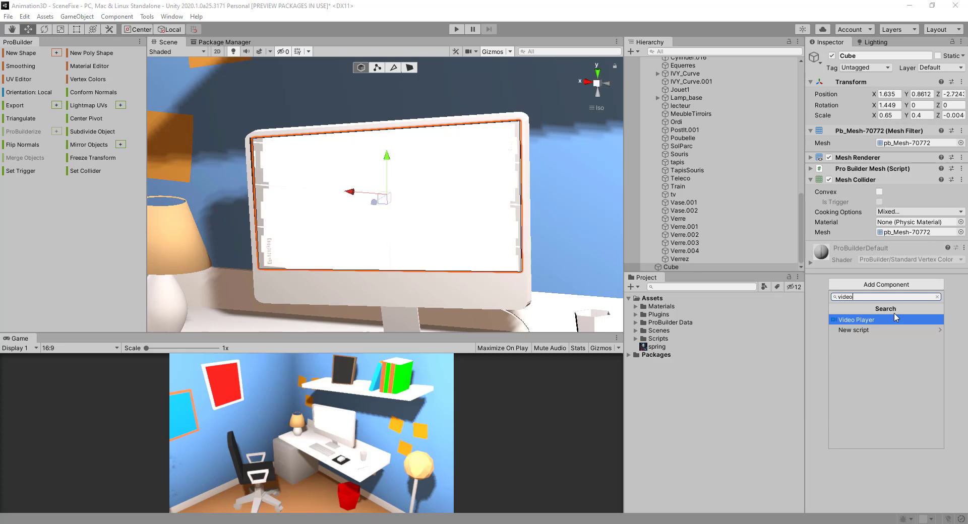
left_click(860, 320)
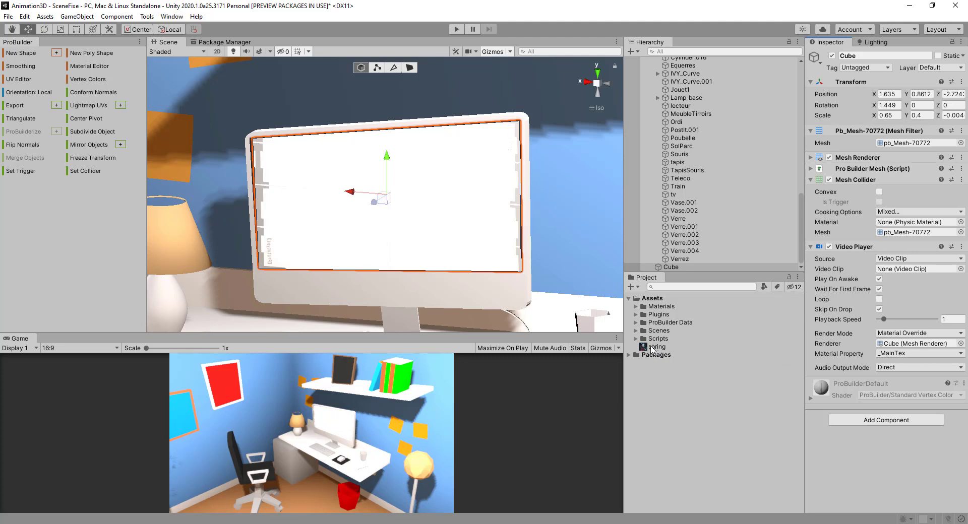
Step: Assign the spring video to the Video Player's clip, enable Loop, and enlarge the Game view
left_click_drag(652, 349, 913, 273)
left_click_drag(496, 334, 541, 231)
left_click(523, 139)
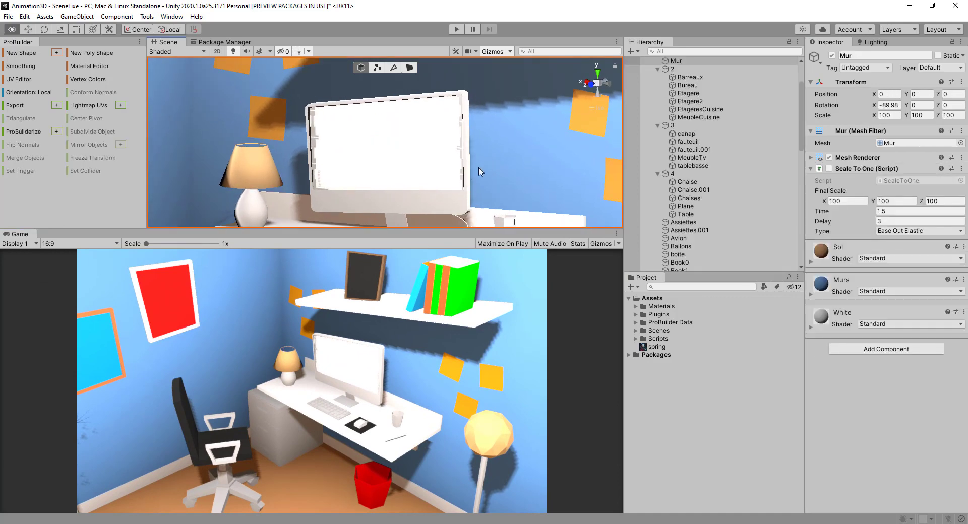
Step: Run the scene to check the video on the computer's screen, and compare its orientation with the source file spring.mp4
left_click(456, 30)
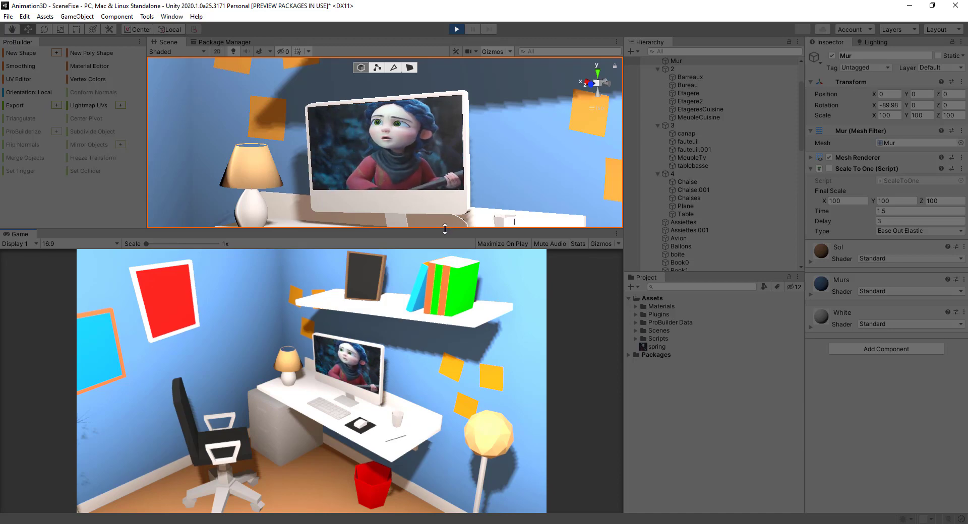
left_click_drag(445, 229, 454, 192)
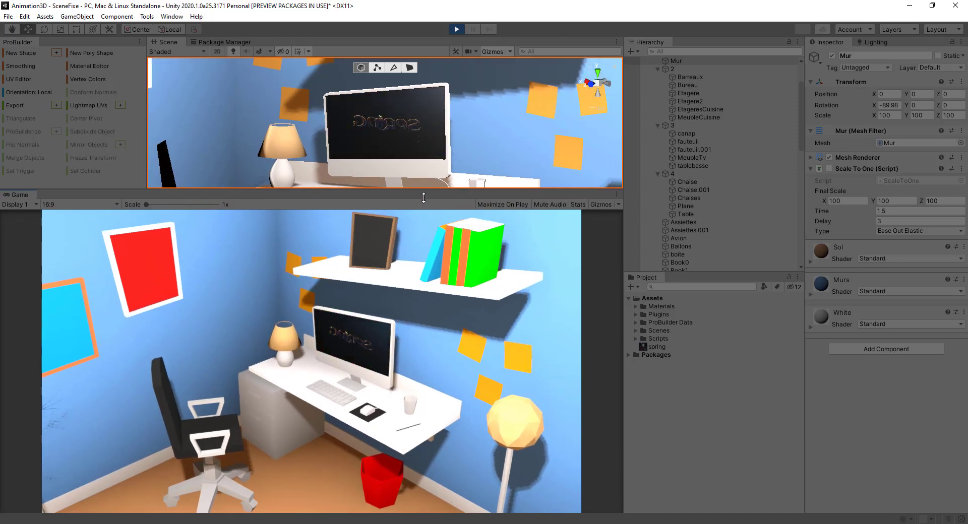
left_click_drag(423, 197, 425, 283)
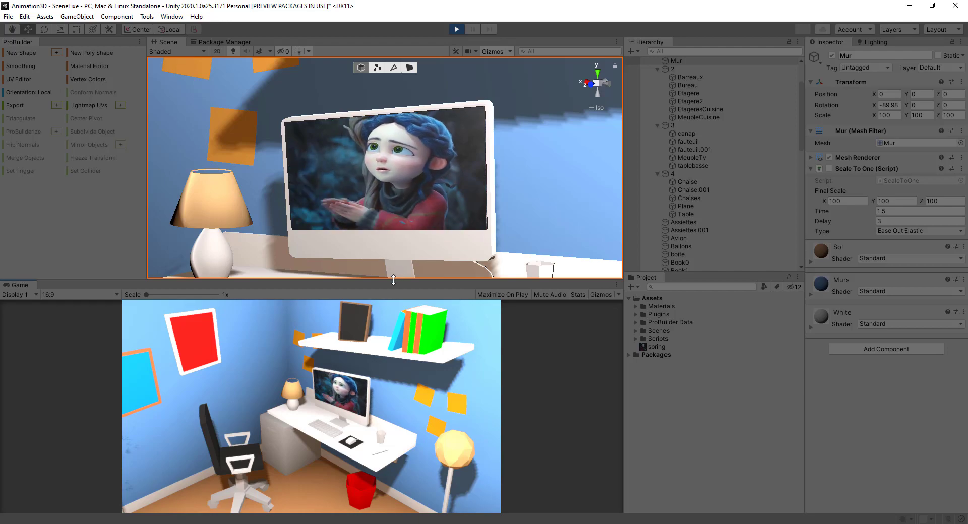
double_click(655, 347)
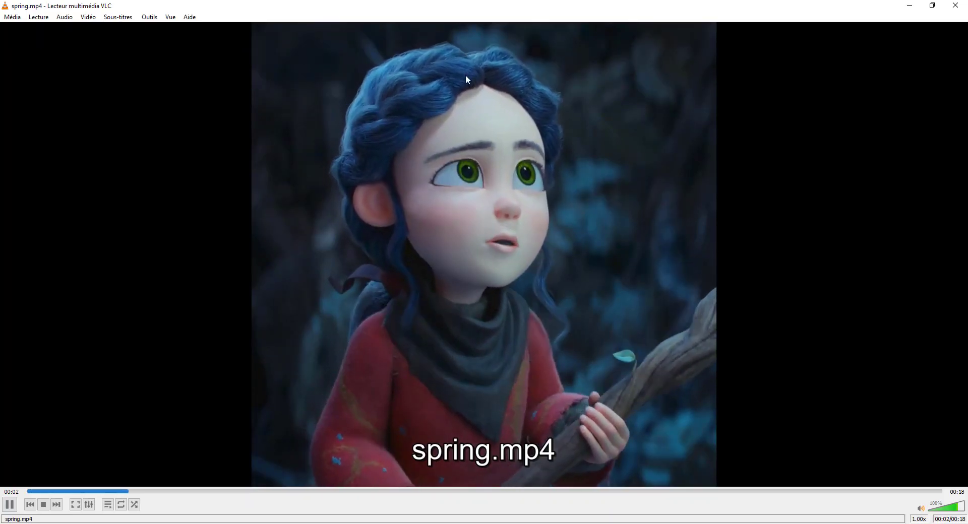
left_click(960, 6)
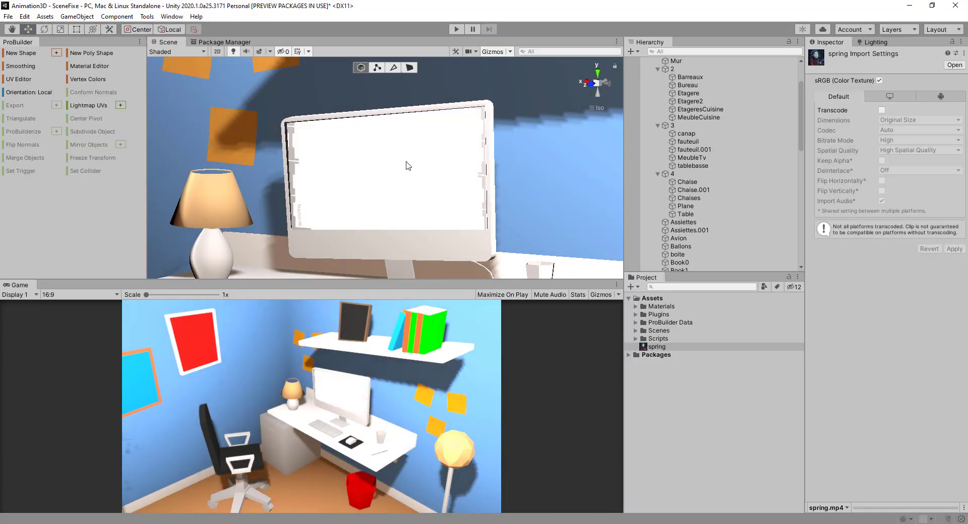
Step: Select the screen panel and scale it through its depth axis to a Z scale of about 0.0054
left_click(408, 165)
left_click_drag(474, 149, 494, 152, "alt")
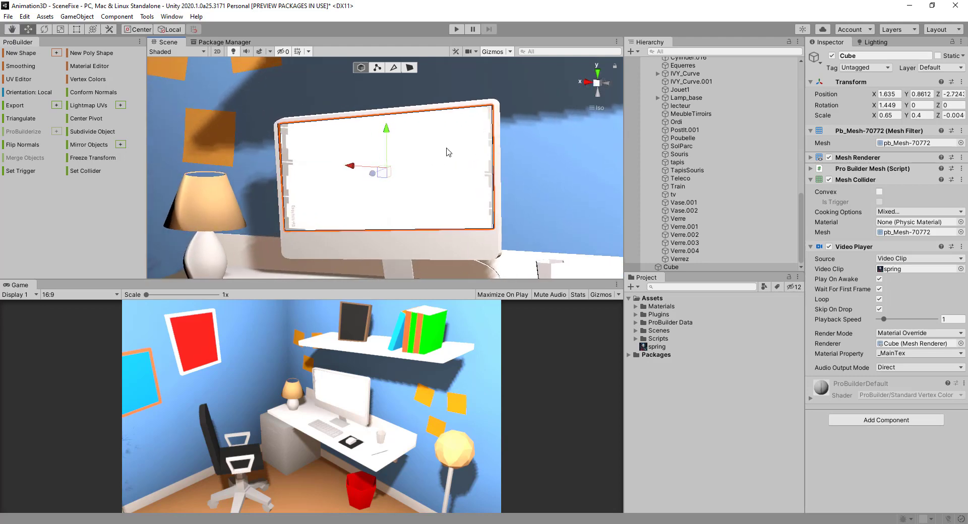
left_click_drag(425, 143, 277, 149, "alt")
scroll(277, 149, "up", 2)
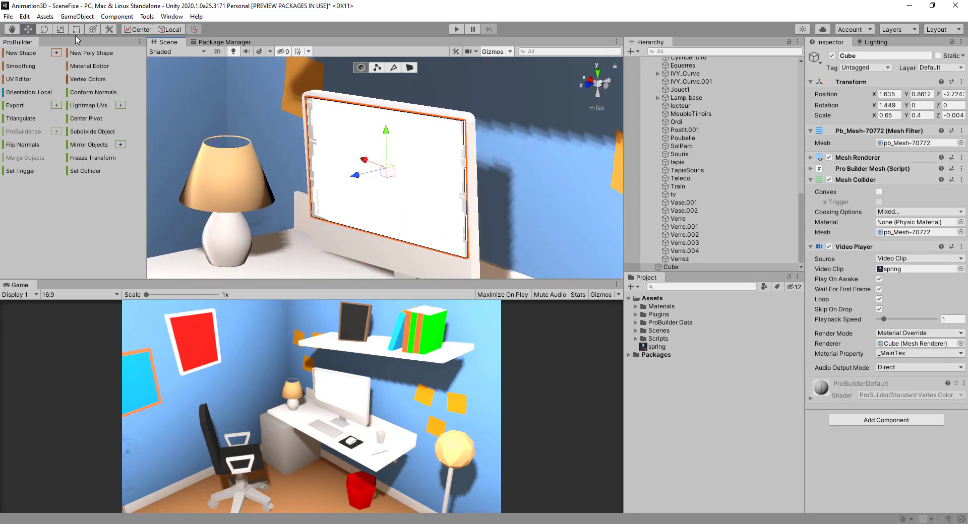
left_click(60, 29)
left_click_drag(358, 180, 429, 149)
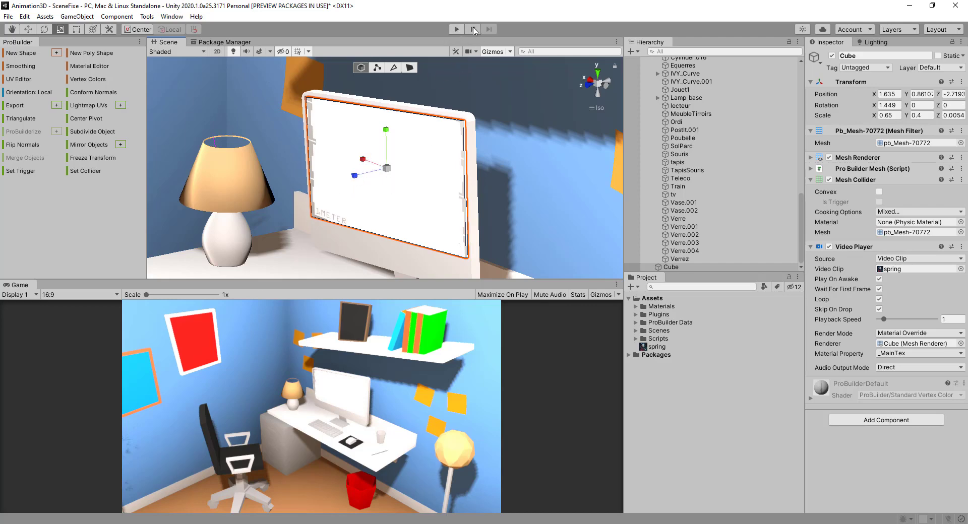
Step: Run the scene, pull the panel out and rotate it to examine how the video appears on each face, and stop playback
left_click(456, 29)
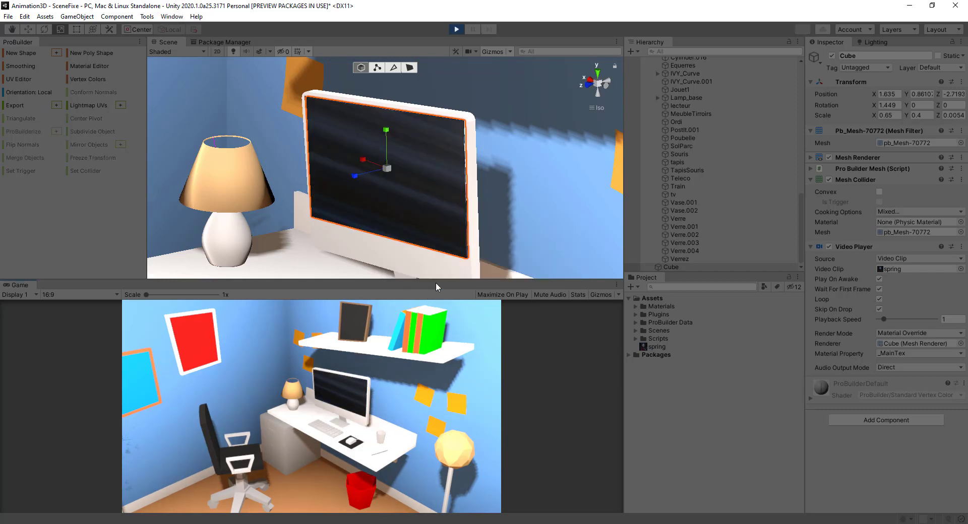
left_click_drag(450, 271, 450, 268)
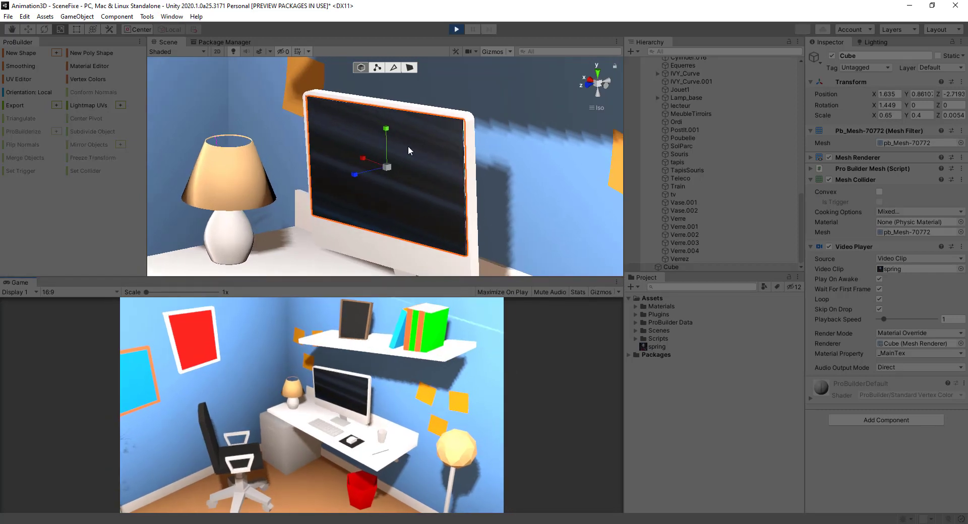
left_click(29, 29)
left_click_drag(352, 171, 297, 180)
left_click(45, 29)
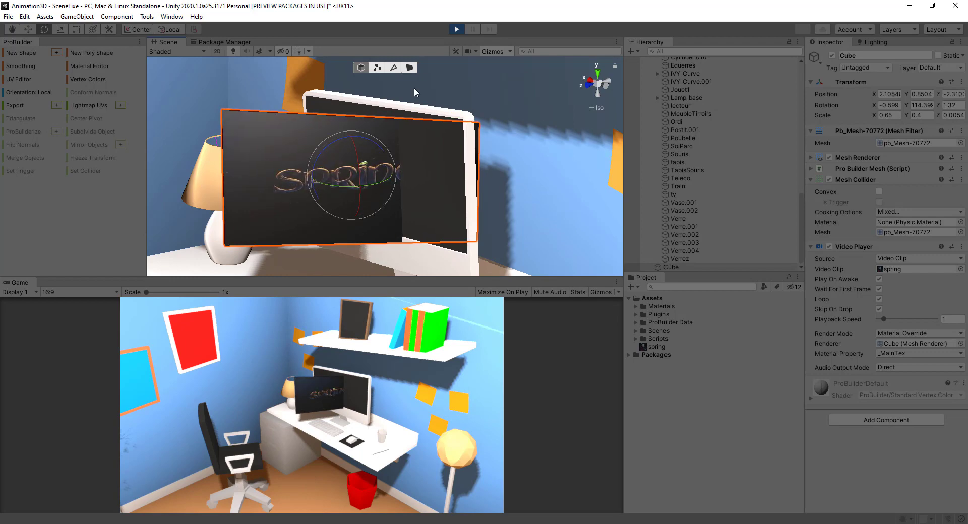
key("ctrl+p")
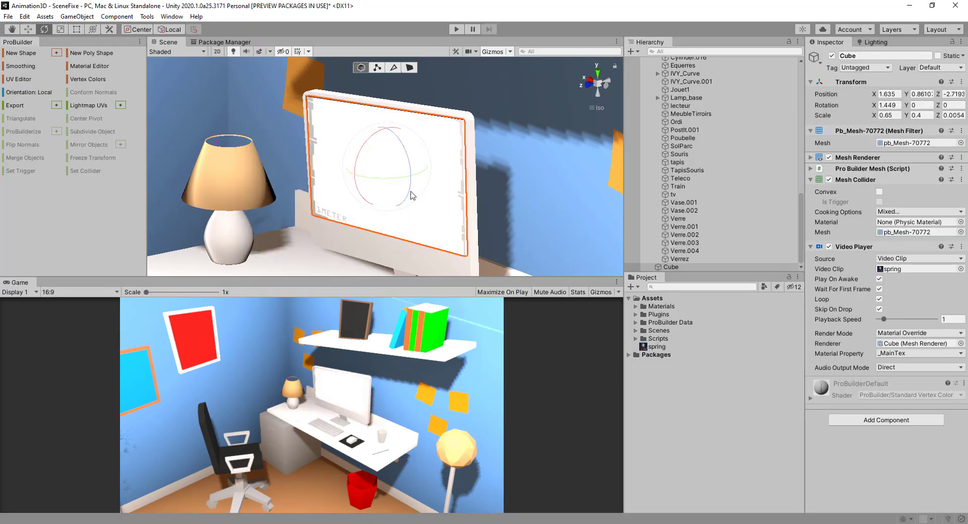
Step: Rotate the panel 180° around Y so its opposite face points toward the room
left_click_drag(399, 183, 150, 150)
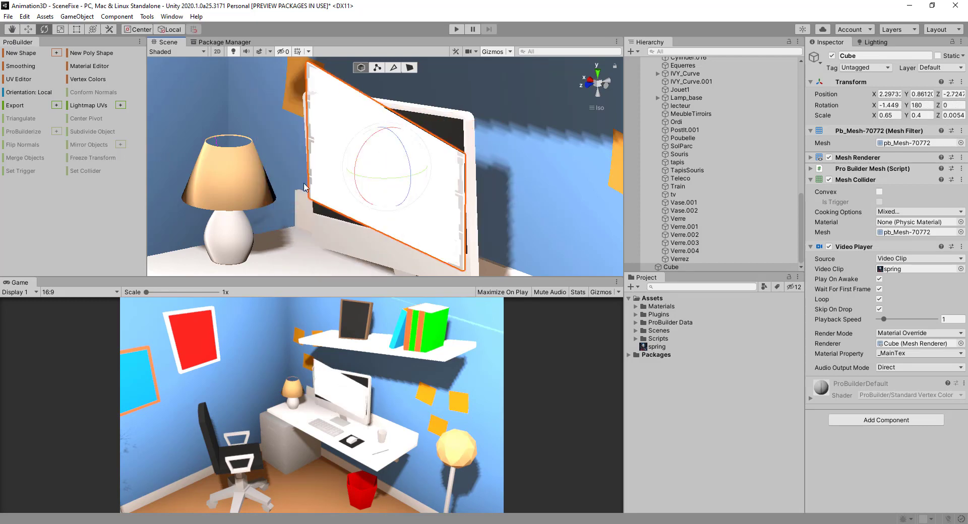
left_click_drag(305, 188, 601, 99, "alt")
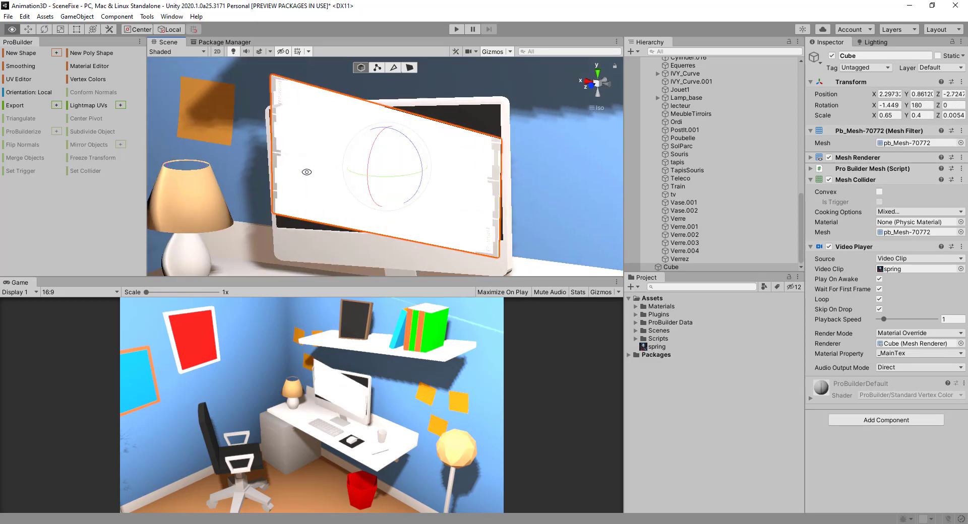
left_click_drag(477, 110, 359, 145, "alt")
Step: Refit the turned panel's corner vertices to the computer's slanted screen frame and set the panel back to about Z -2.72
left_click(376, 67)
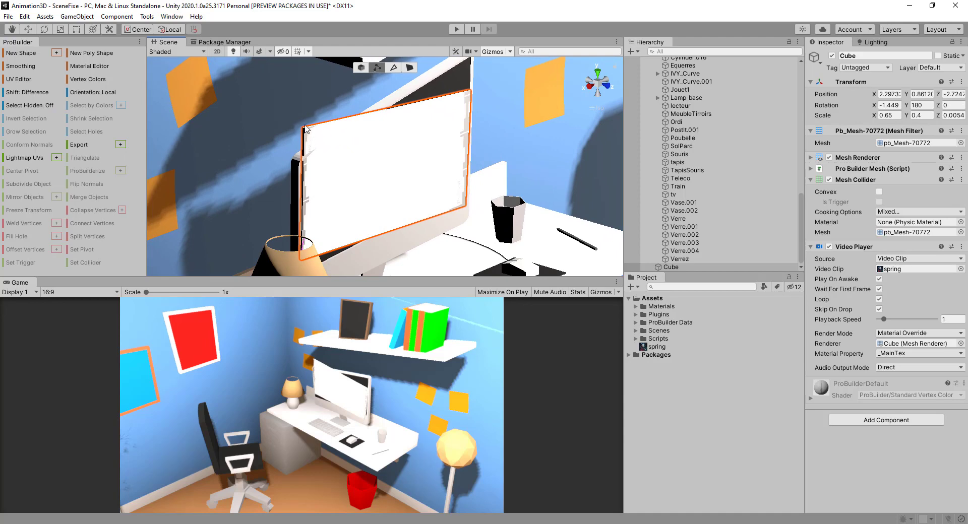
left_click_drag(304, 129, 273, 102, "alt")
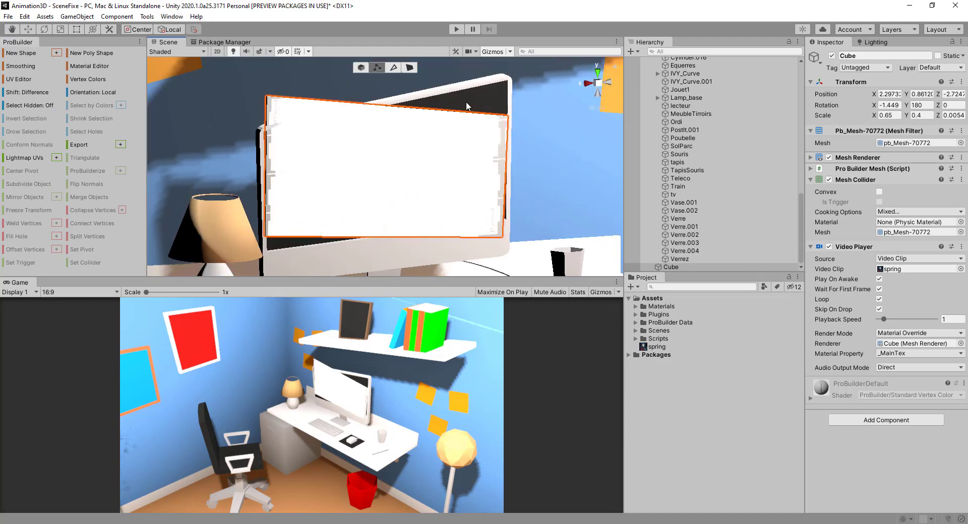
left_click(598, 82)
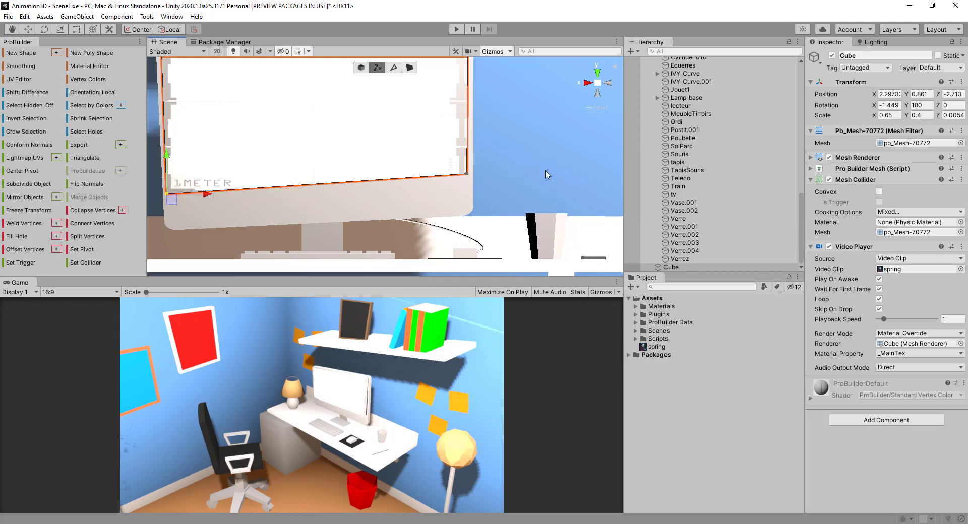
left_click_drag(479, 106, 403, 128, "alt")
key("f")
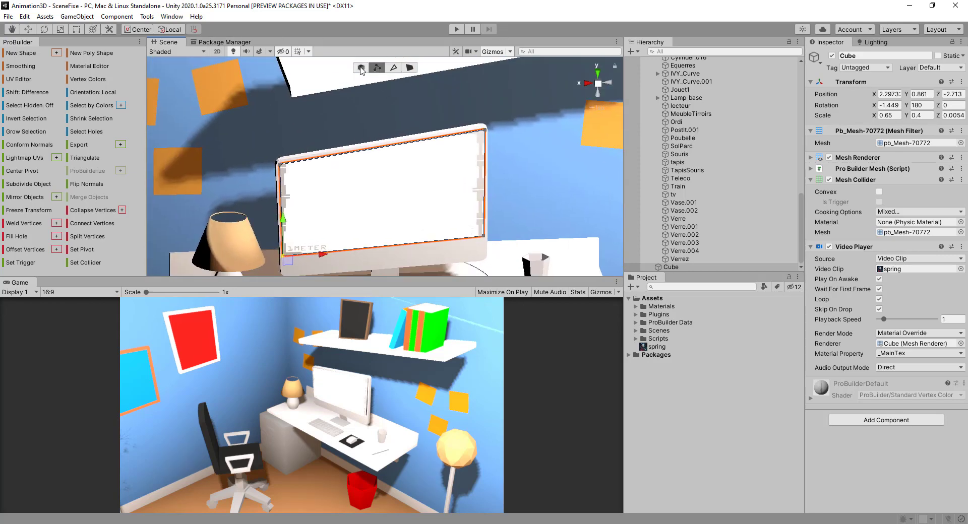
left_click(361, 68)
left_click_drag(383, 172, 389, 195, "alt")
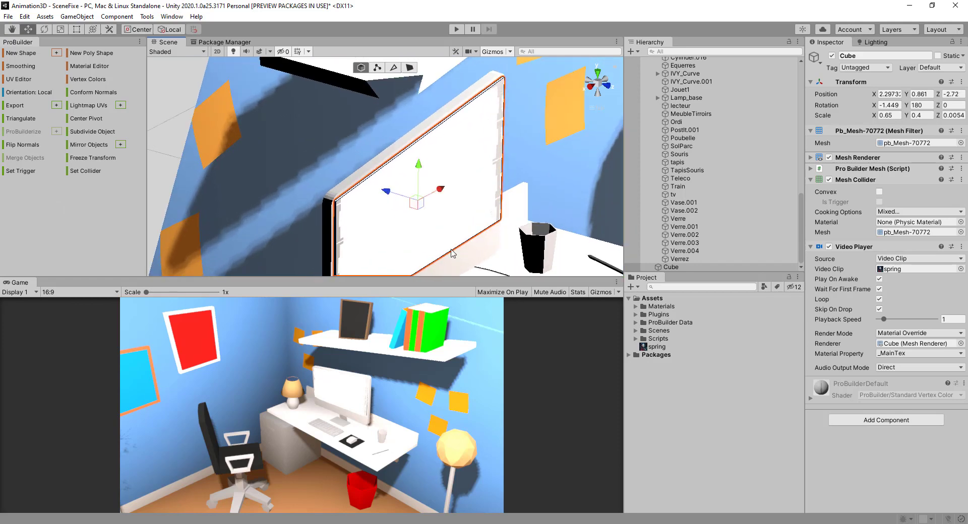
Step: Run the scene to check the video's orientation and fit on the turned panel, and stop playback
left_click(456, 30)
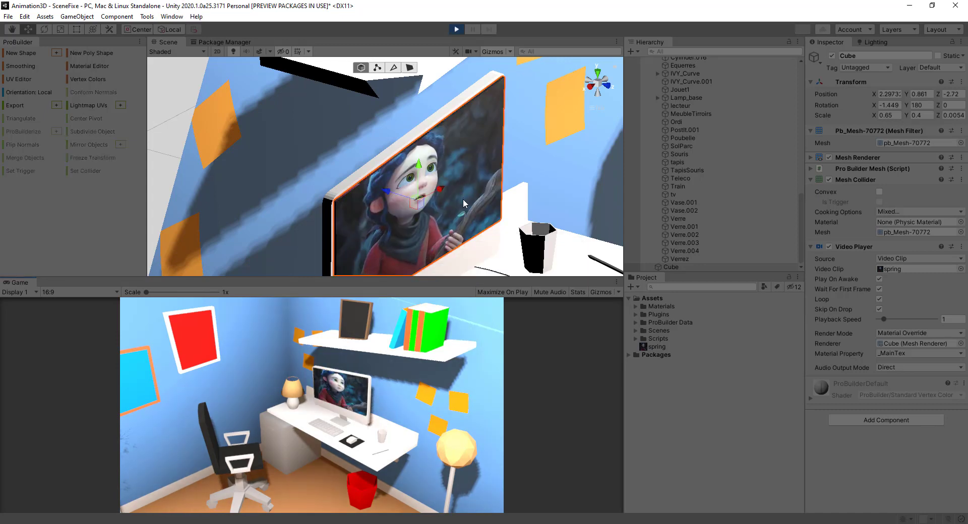
key("f")
left_click_drag(463, 202, 381, 192, "alt")
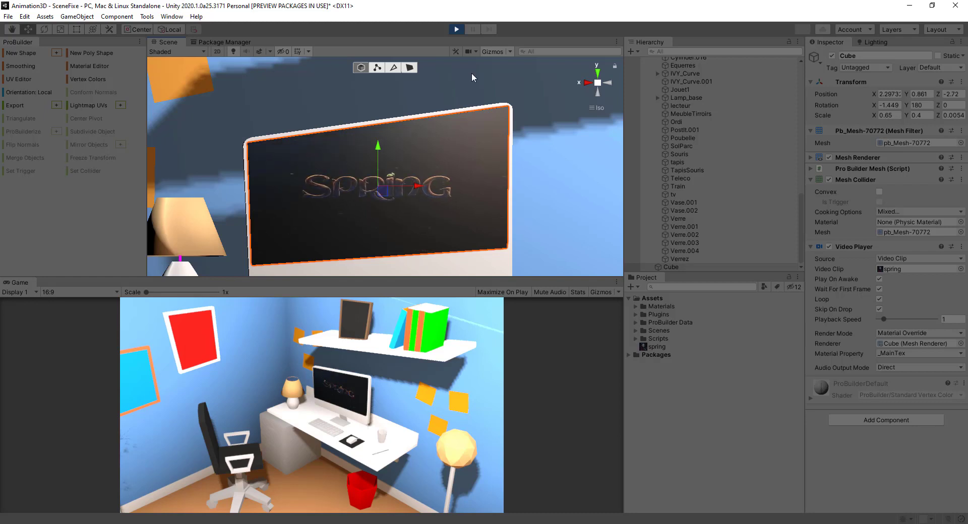
left_click(457, 30)
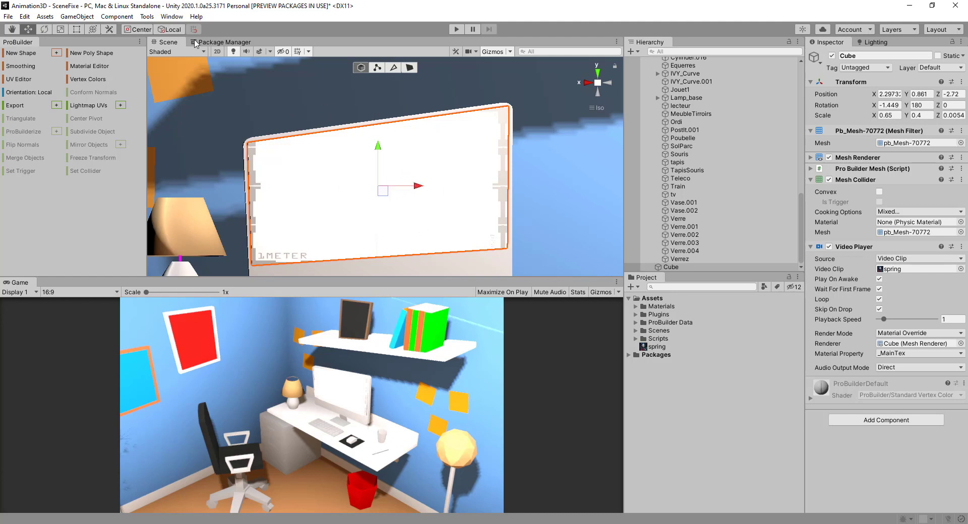
Step: Open ProBuilder's UV Editor and place its window clear of the panel in the Scene view
left_click(146, 17)
mouse_move(188, 31)
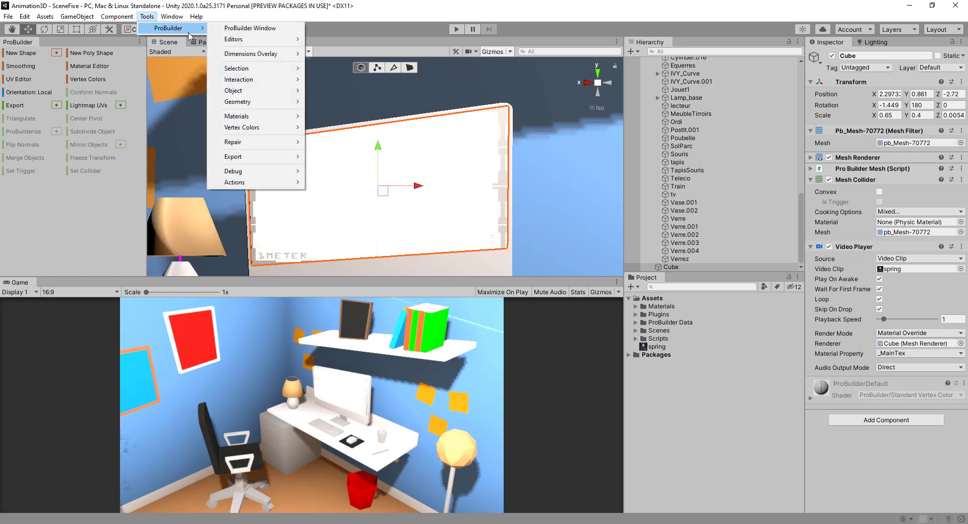
mouse_move(247, 41)
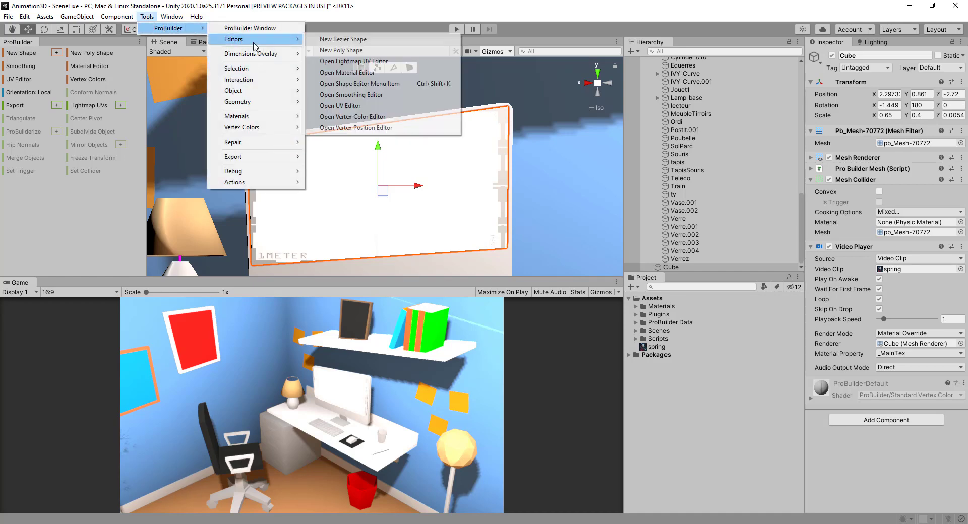
left_click(375, 107)
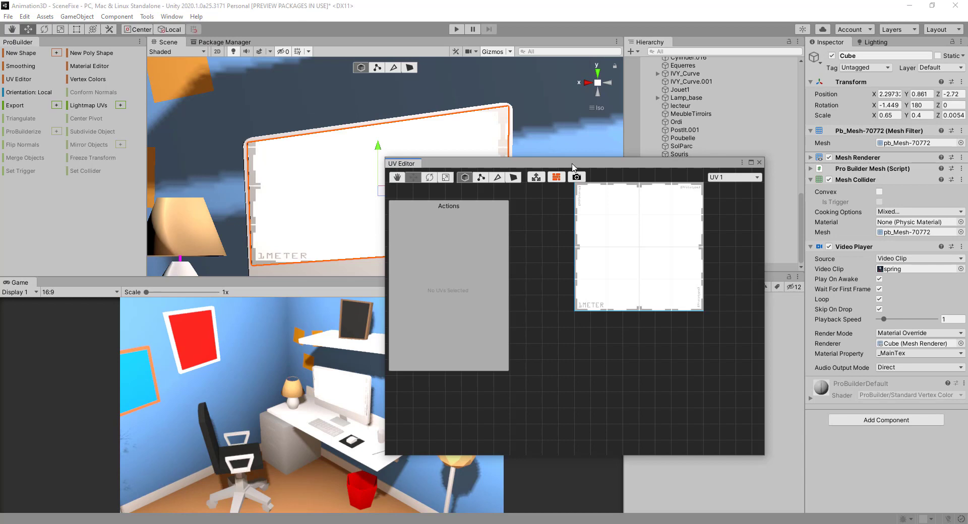
left_click_drag(572, 167, 656, 106)
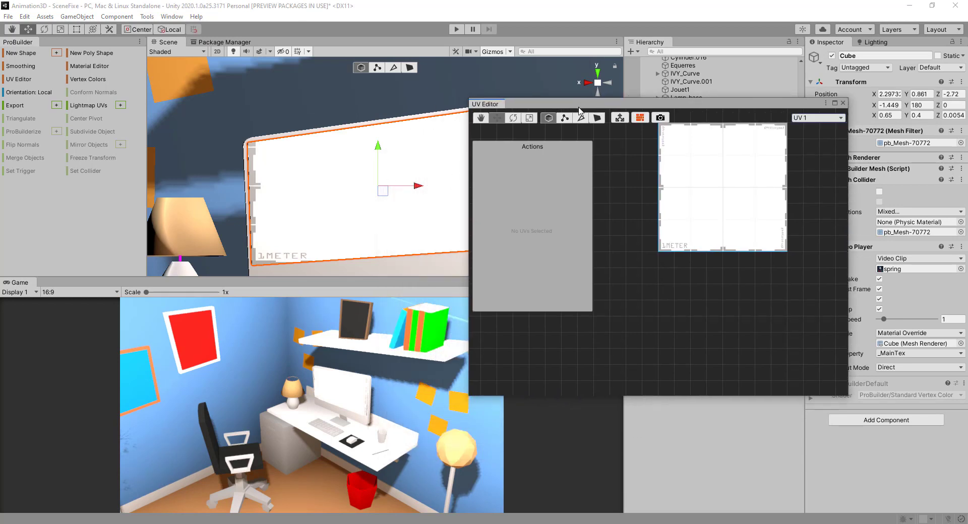
left_click_drag(579, 110, 641, 114)
Step: Select the panel's front face and move its upper-left and lower-right UV vertices to the matching corners of the texture square
left_click(409, 67)
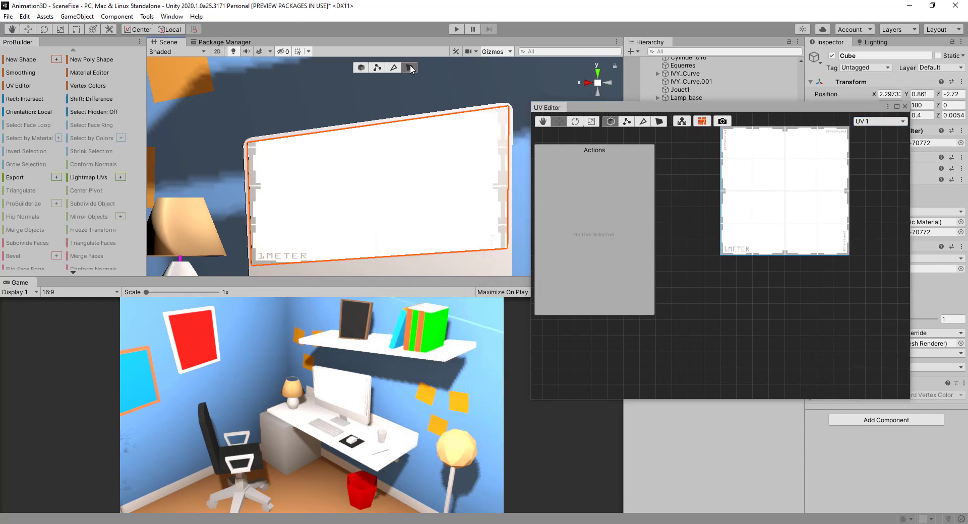
left_click(386, 168)
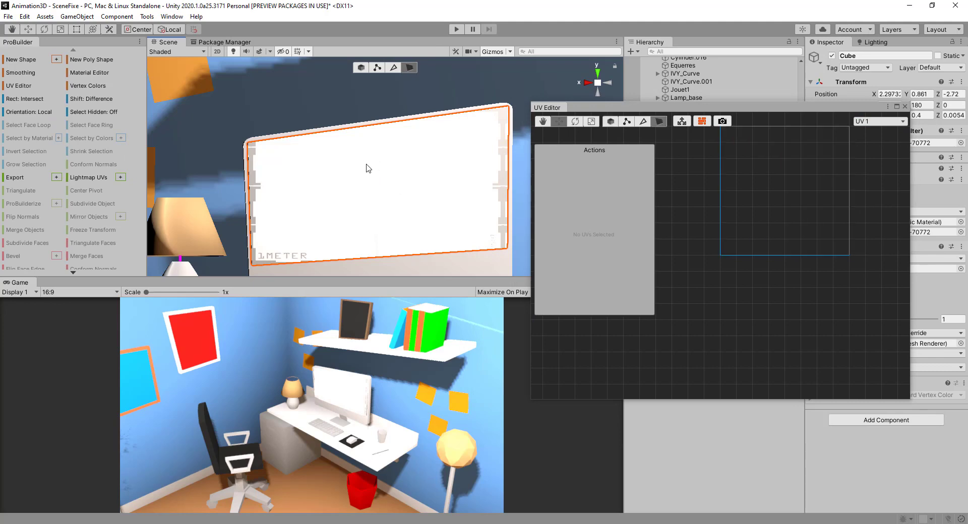
left_click(369, 177)
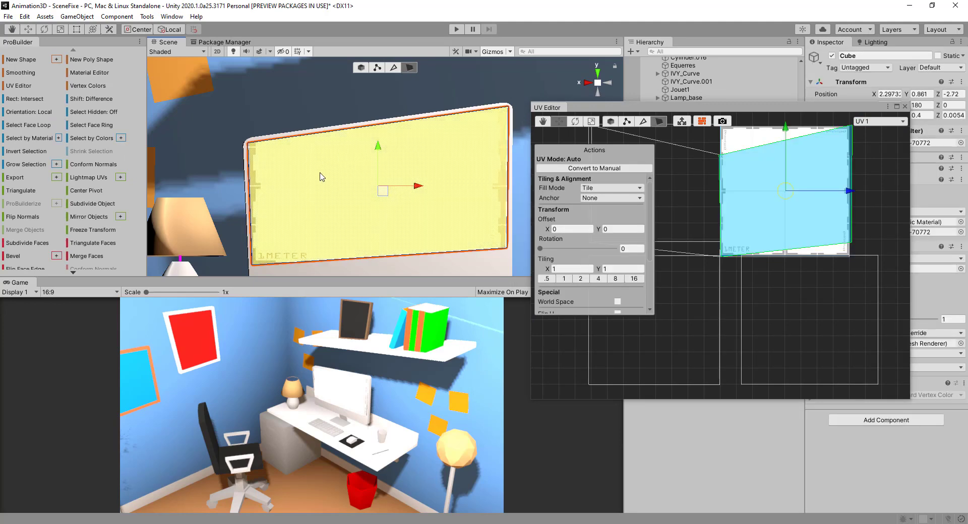
middle_click_drag(727, 135, 689, 192)
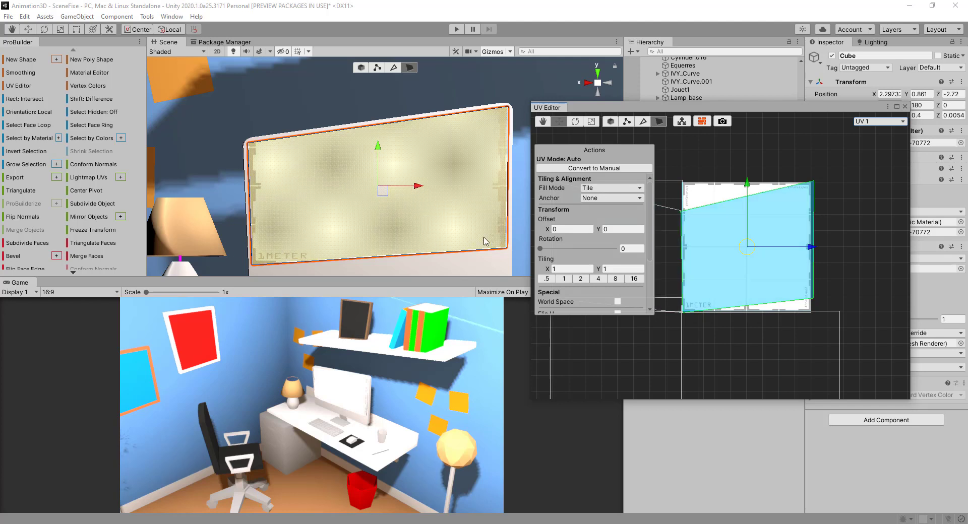
left_click(627, 122)
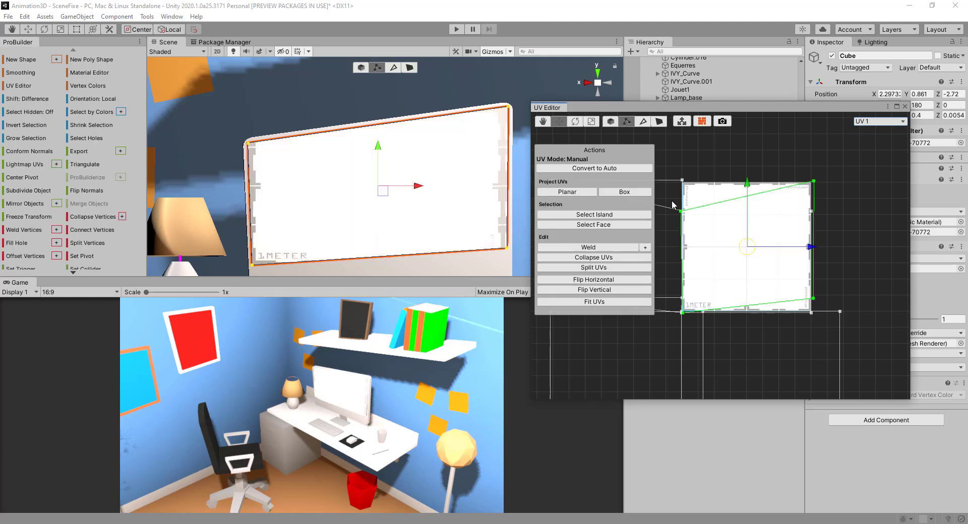
left_click(683, 211)
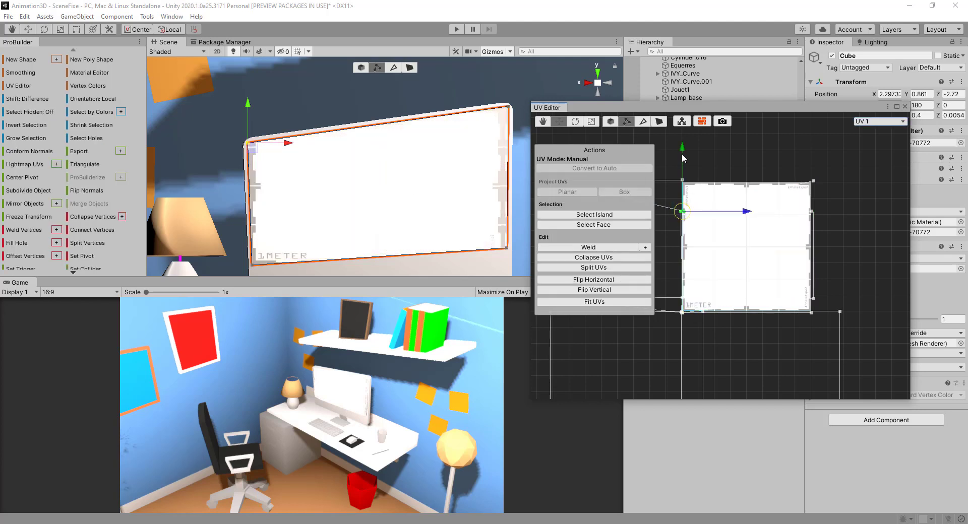
left_click_drag(682, 158, 687, 130)
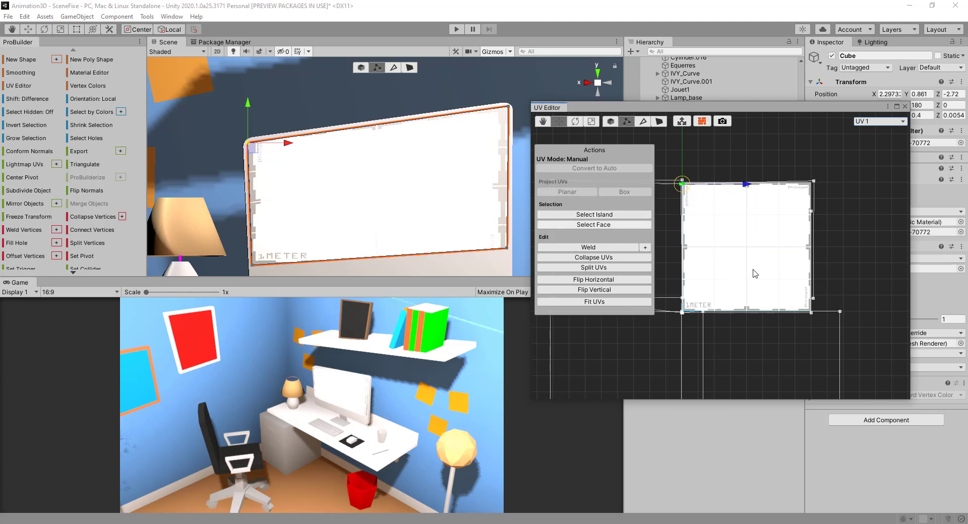
left_click(813, 296)
left_click_drag(813, 238, 810, 252)
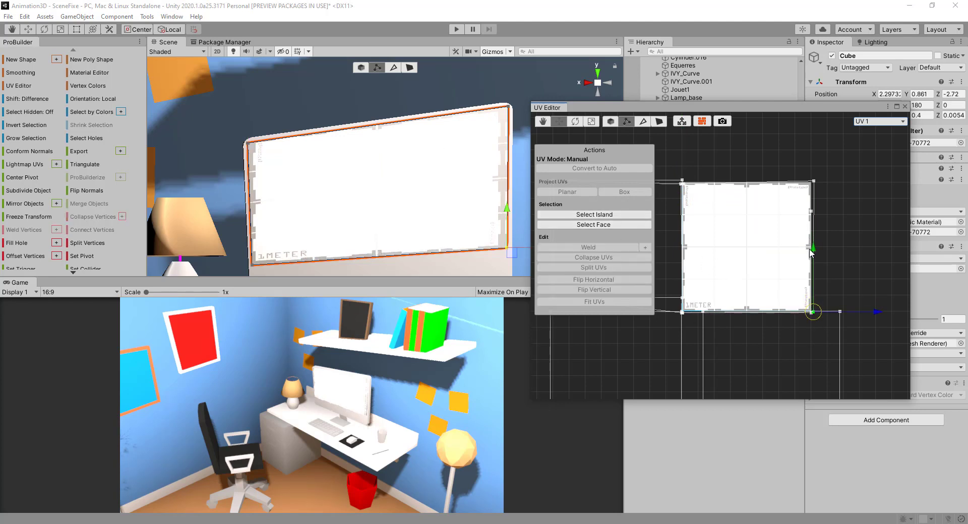
Step: Select the panel's front face to check its UVs against the texture square, and close the UV Editor
left_click(410, 67)
left_click(432, 195)
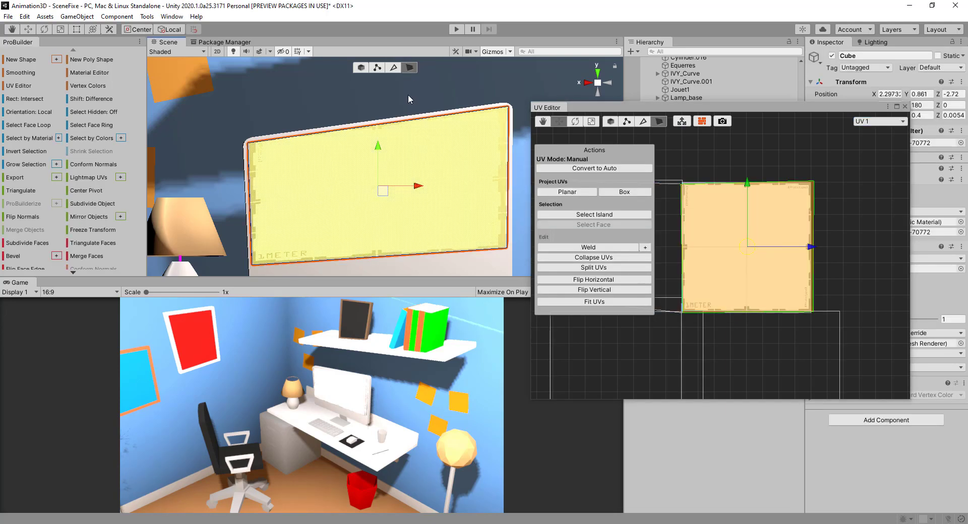
left_click(417, 151)
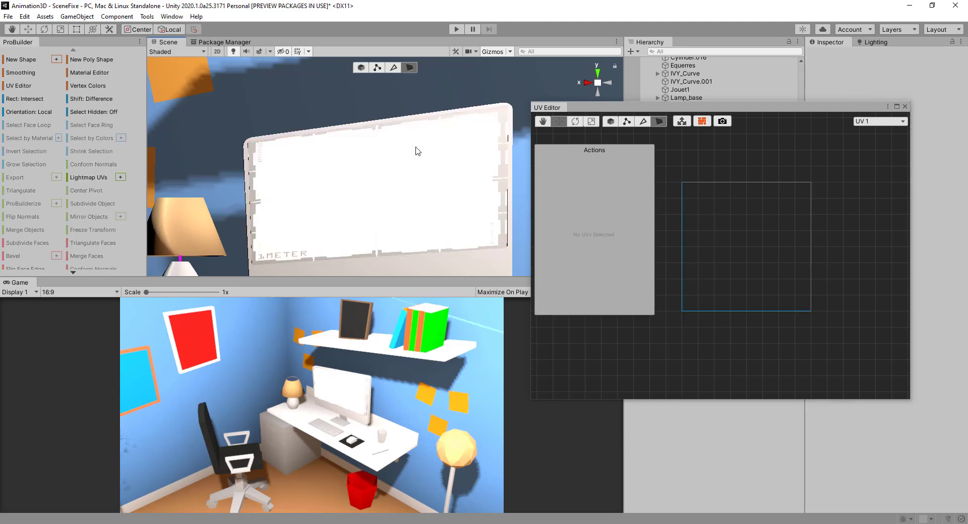
left_click(417, 150)
left_click_drag(417, 151, 421, 171, "alt")
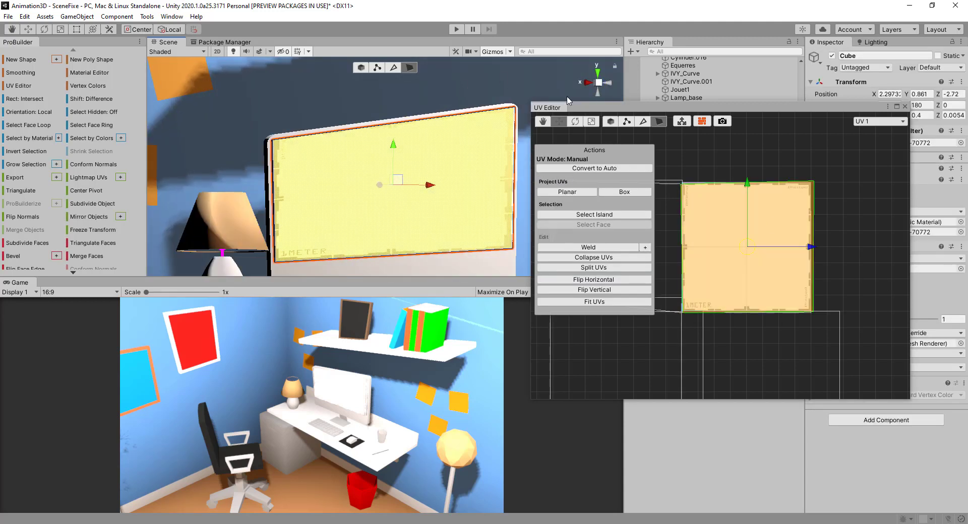
left_click(542, 110)
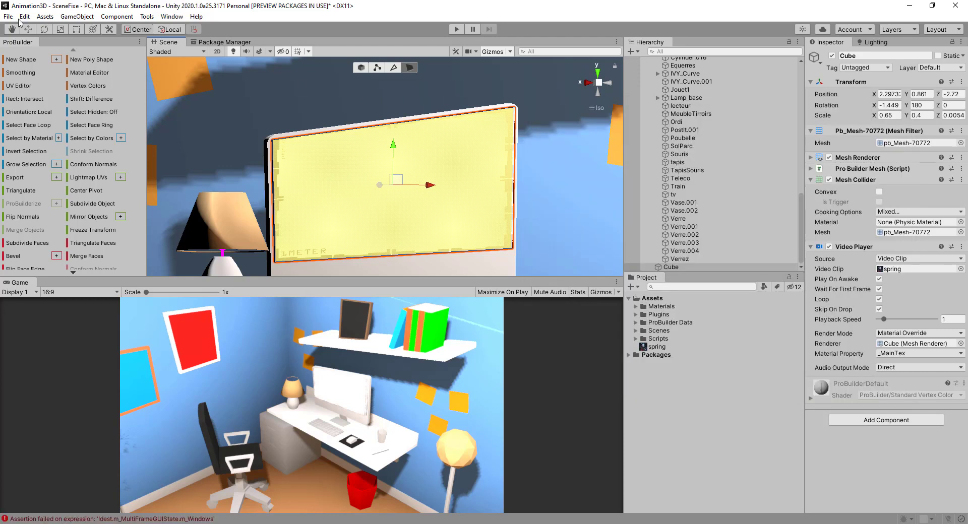
Step: Run the scene, examine the spring video's orientation and fit on the panel in the enlarged Game and Scene views, and stop playback
left_click(456, 29)
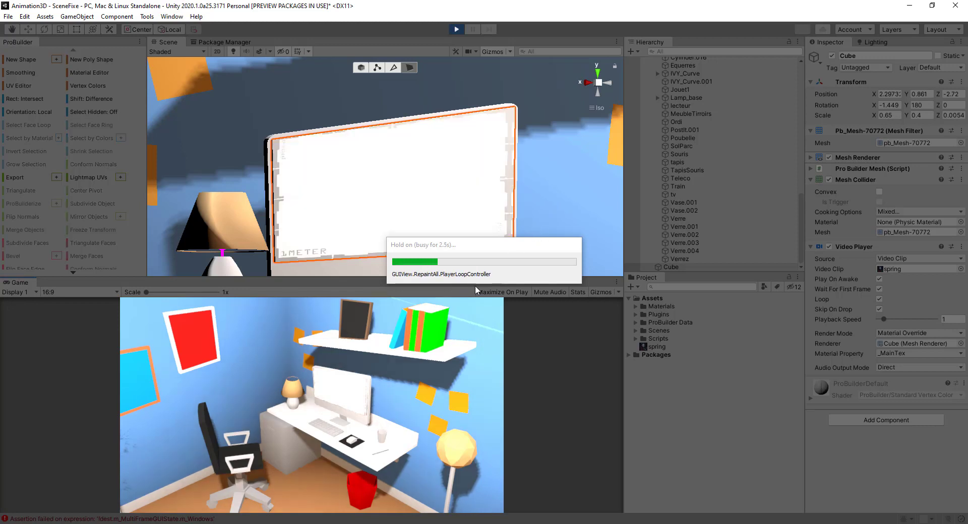
left_click_drag(526, 276, 549, 117)
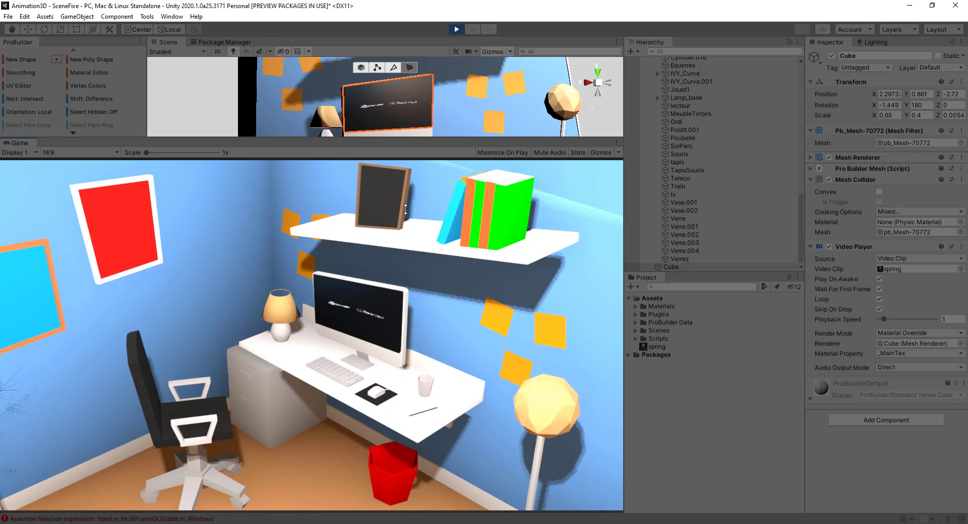
left_click_drag(405, 209, 408, 276)
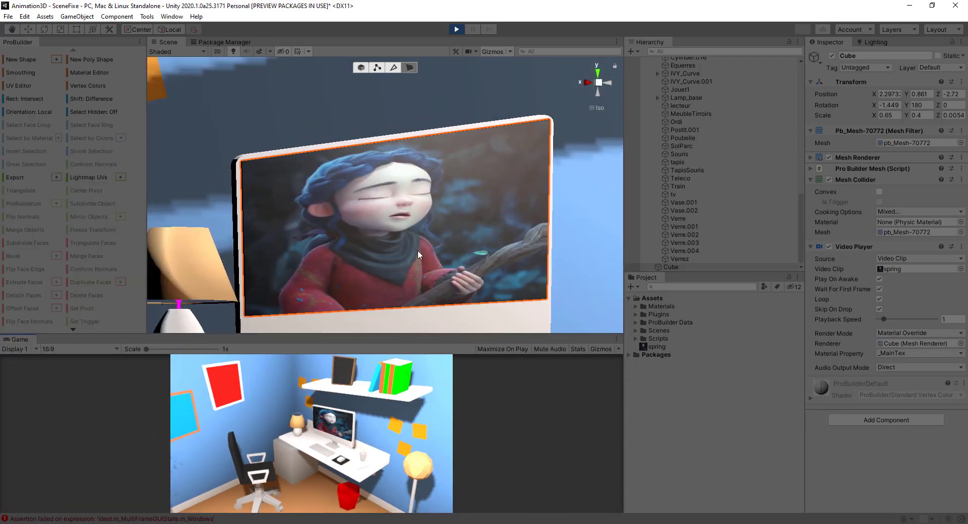
left_click_drag(492, 318, 451, 243, "alt")
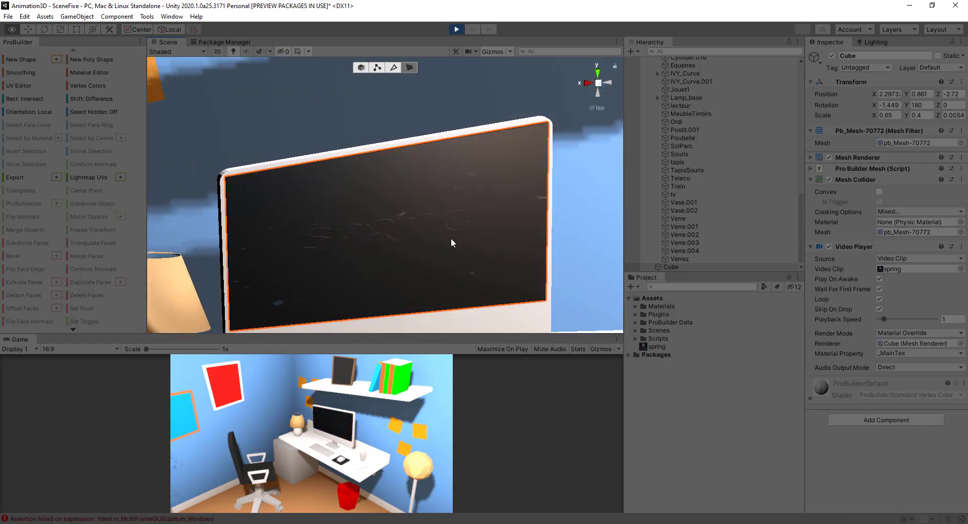
left_click_drag(439, 156, 252, 202, "alt")
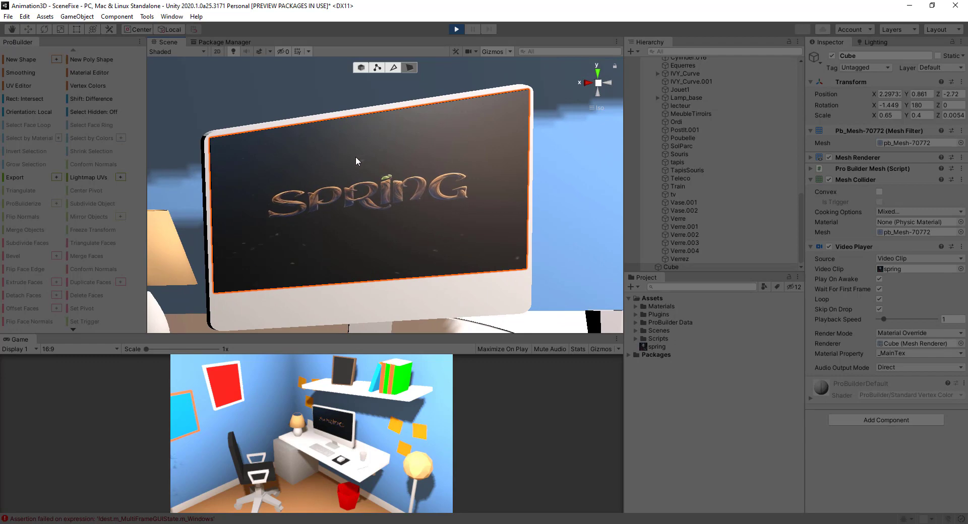
left_click_drag(355, 162, 298, 180, "alt")
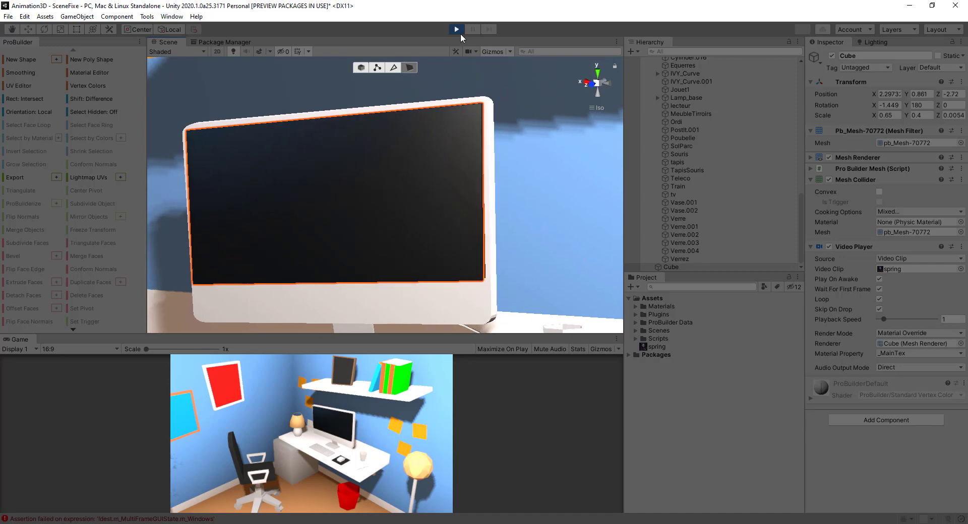
left_click(457, 29)
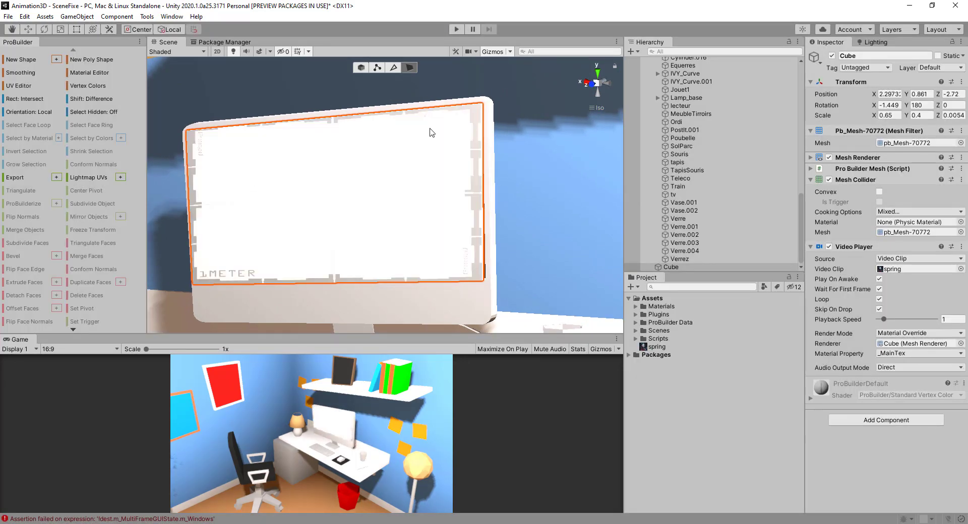
scroll(416, 257, "down", 3)
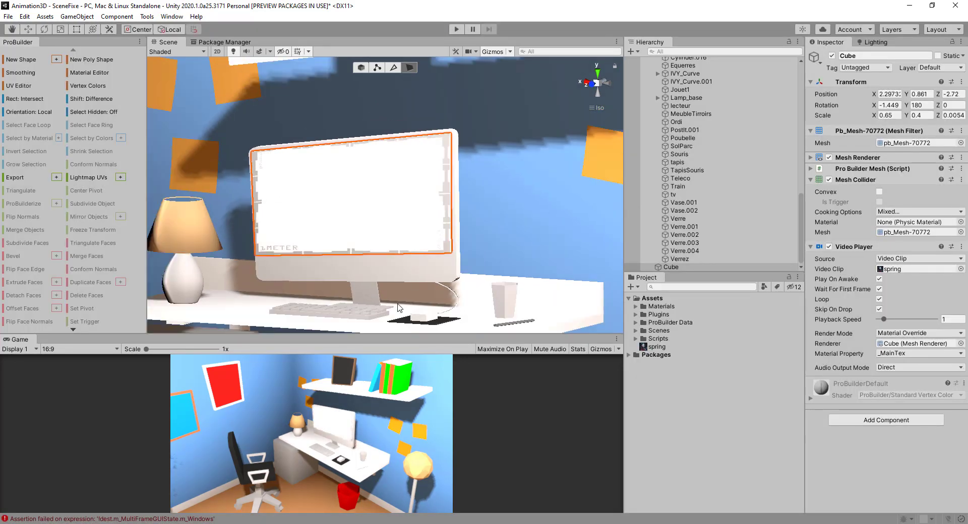